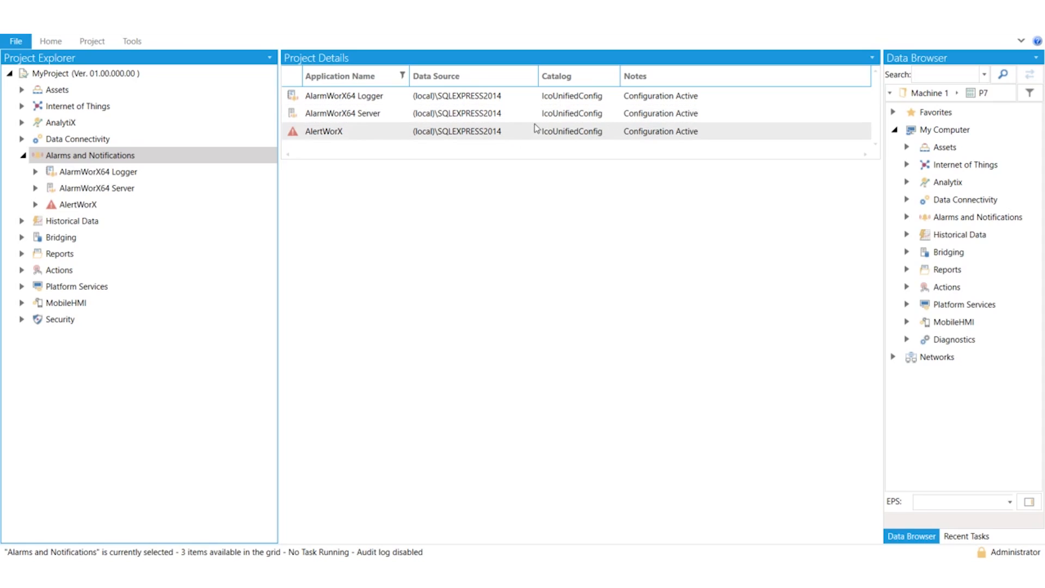
Open the Default configuration of the AlarmWorX64 Server
click(36, 189)
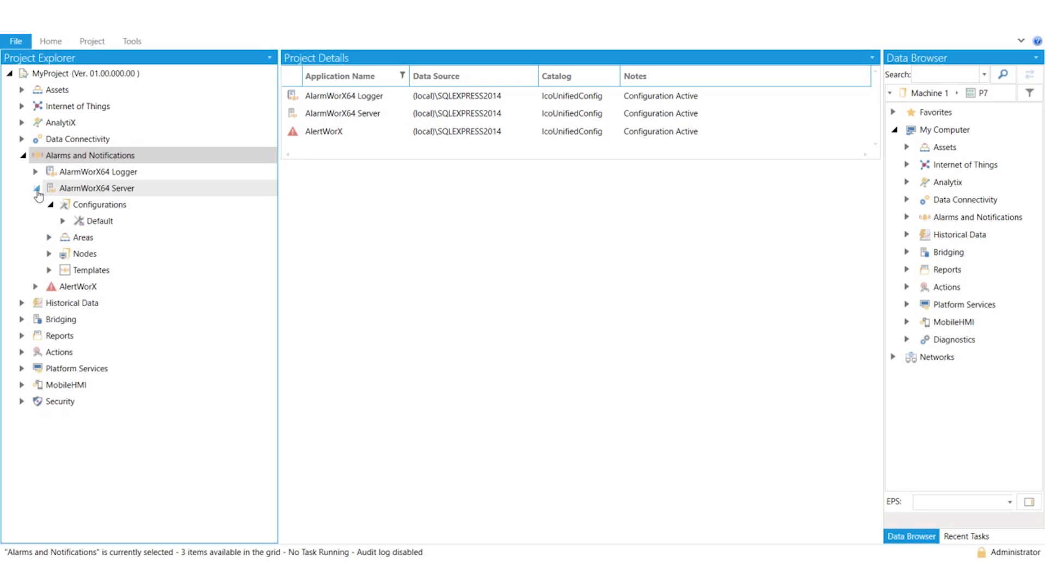
click(92, 224)
double_click(93, 223)
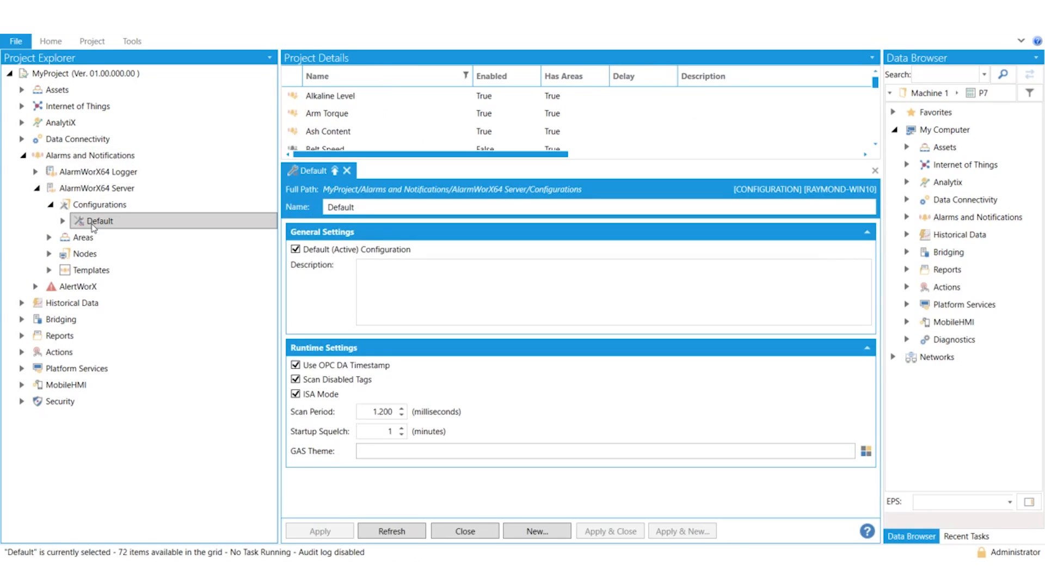
Rename the Default configuration to STANDARD, and switch its Default (Active) Configuration option off and back on
double_click(356, 207)
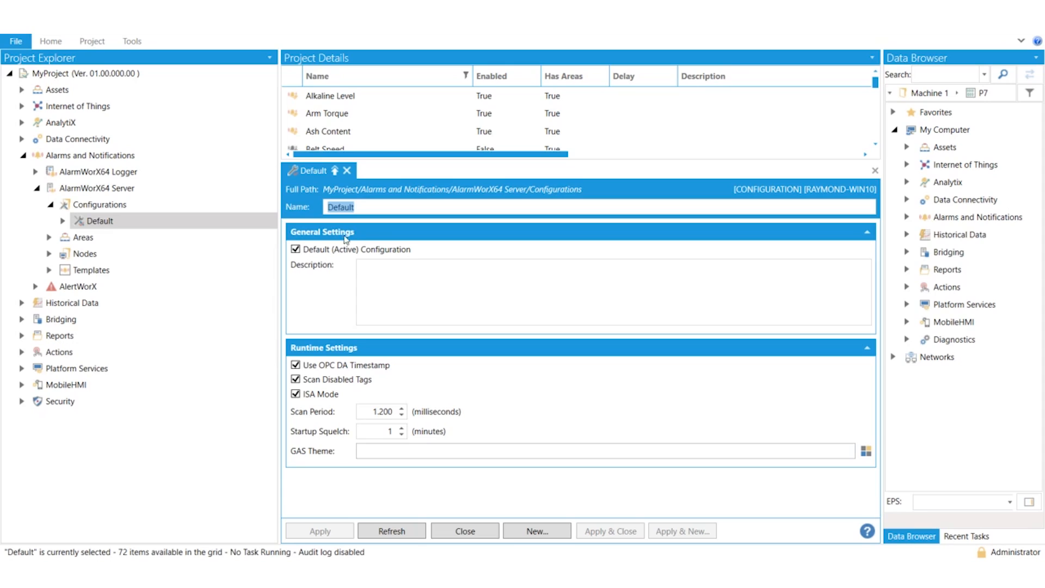
drag(359, 208, 324, 210)
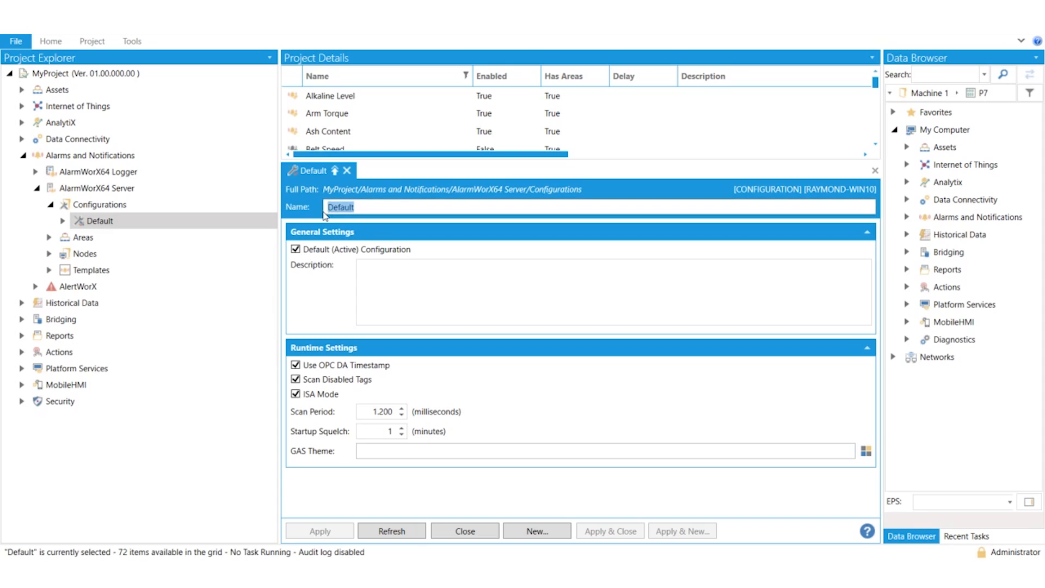
click(295, 249)
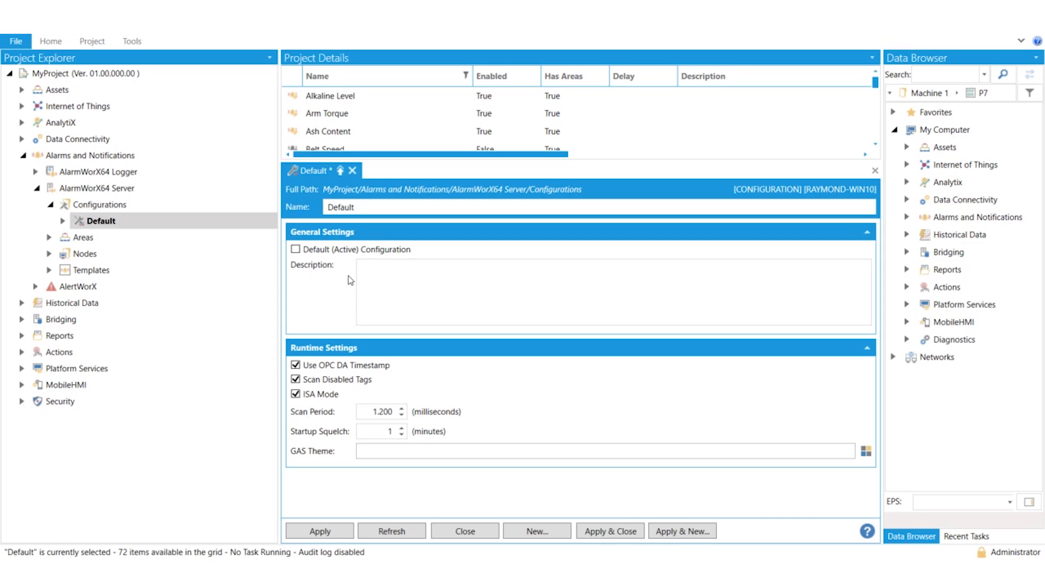
drag(366, 206, 316, 208)
text(STAN)
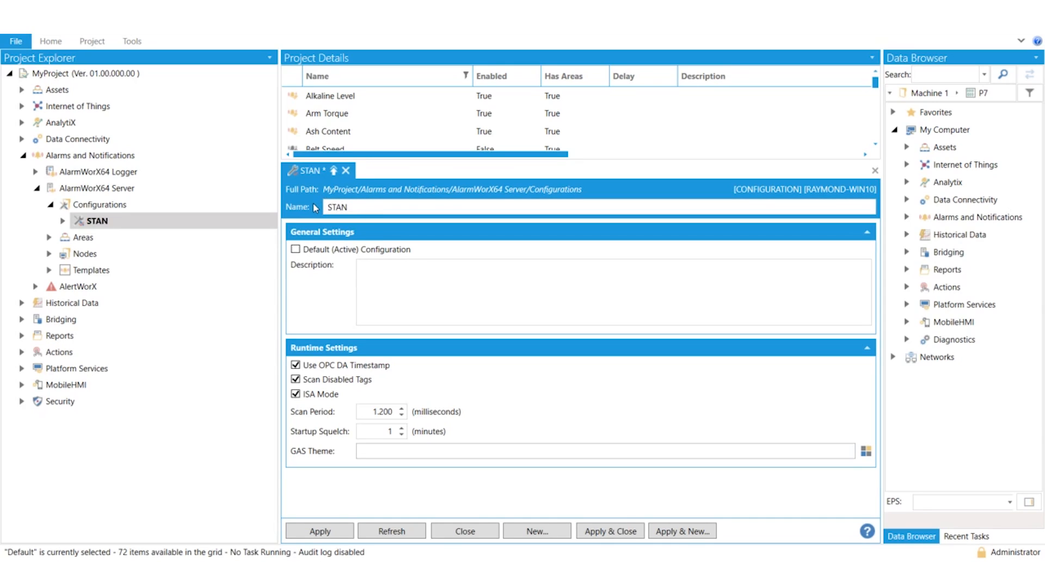
text(DARD)
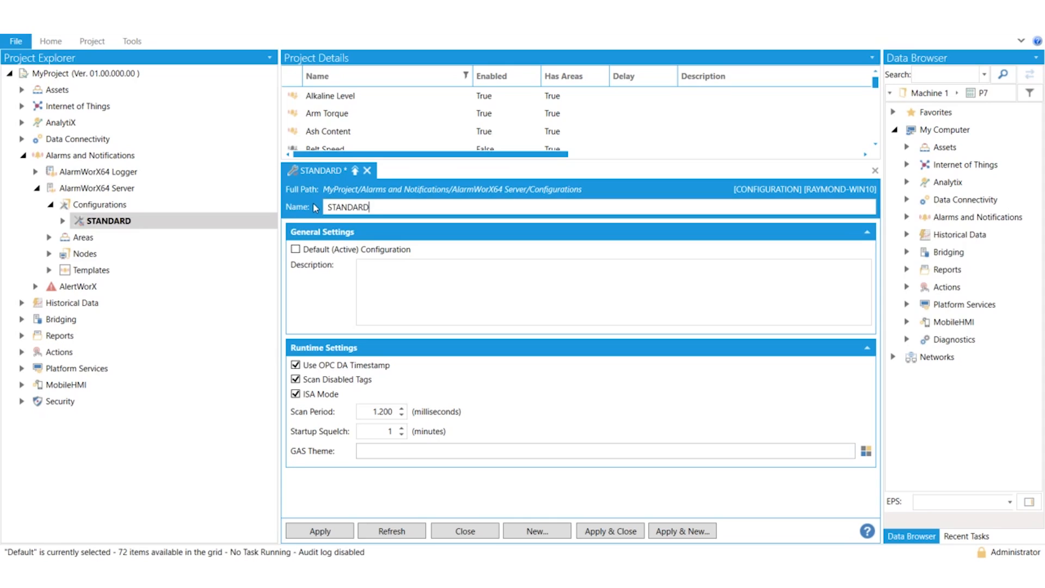
click(295, 250)
drag(372, 207, 323, 209)
Disable Use OPC DA Timestamp and Scan Disabled Tags in the runtime settings, keeping ISA Mode enabled
click(317, 239)
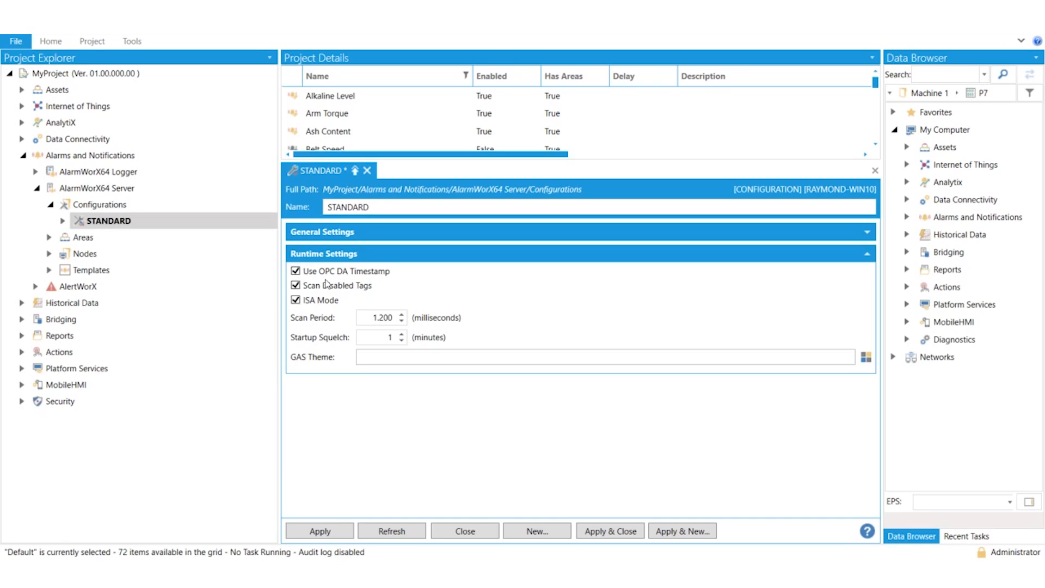
click(297, 271)
click(298, 287)
click(296, 300)
click(296, 300)
Try scan periods of 500 and 2000 milliseconds, and close the configuration with all edits discarded
double_click(381, 318)
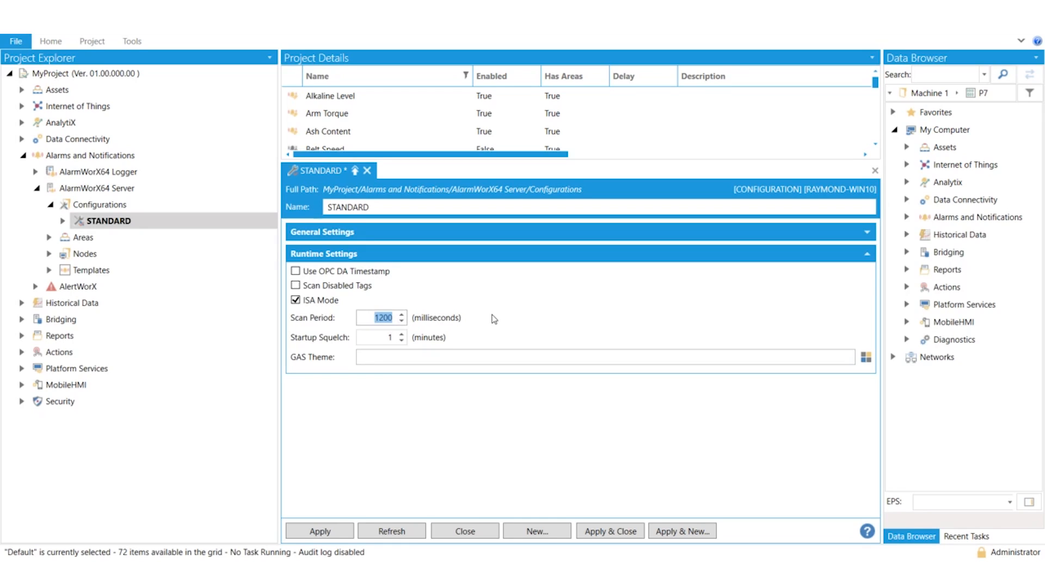
text(500)
key(BackSpace)
key(BackSpace)
key(BackSpace)
text(2000)
click(388, 536)
click(347, 171)
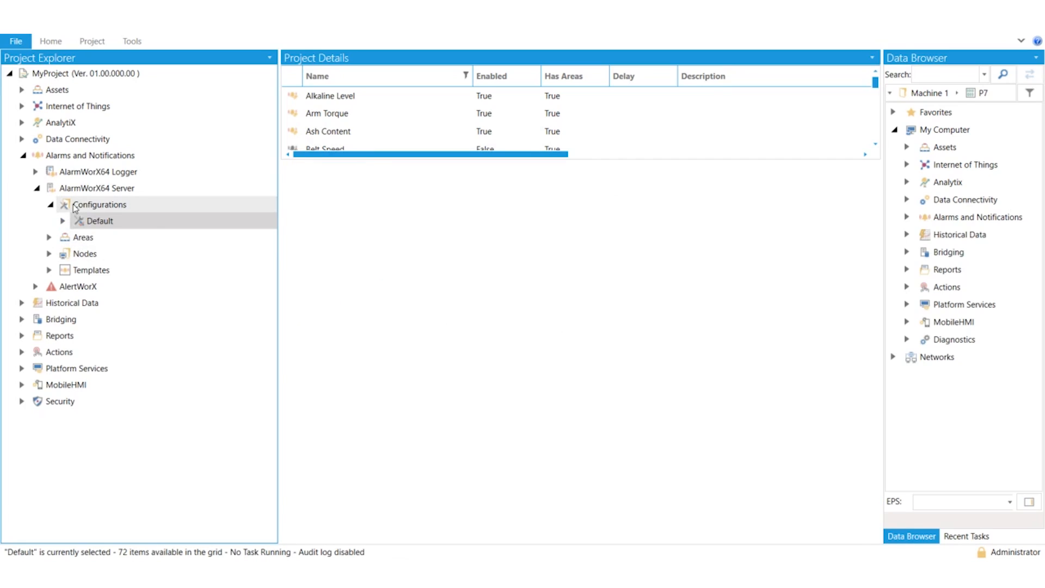
Add a new AlarmWorX64 Server configuration named Config2 and apply it
double_click(112, 214)
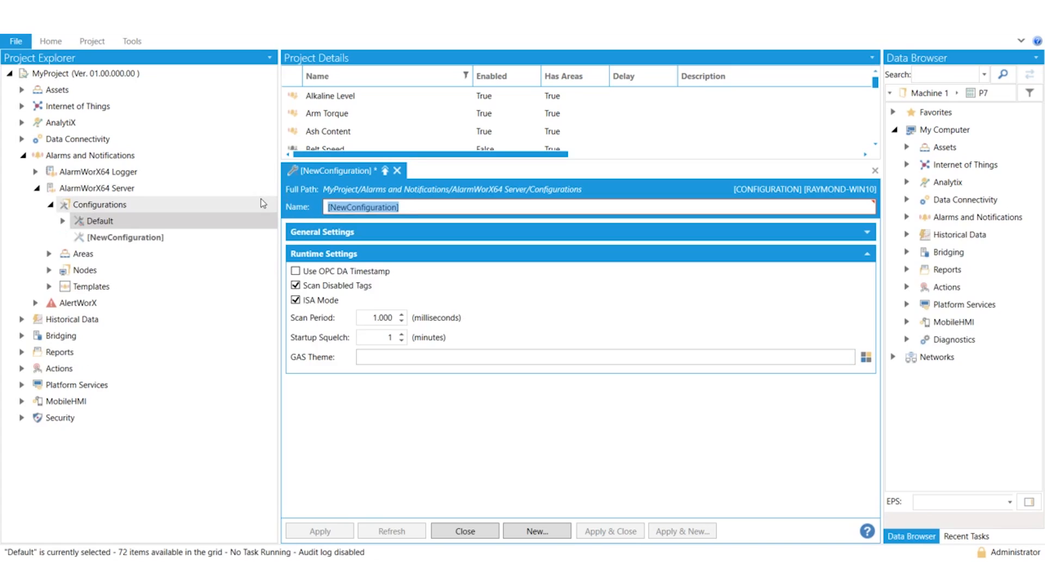
text(Config)
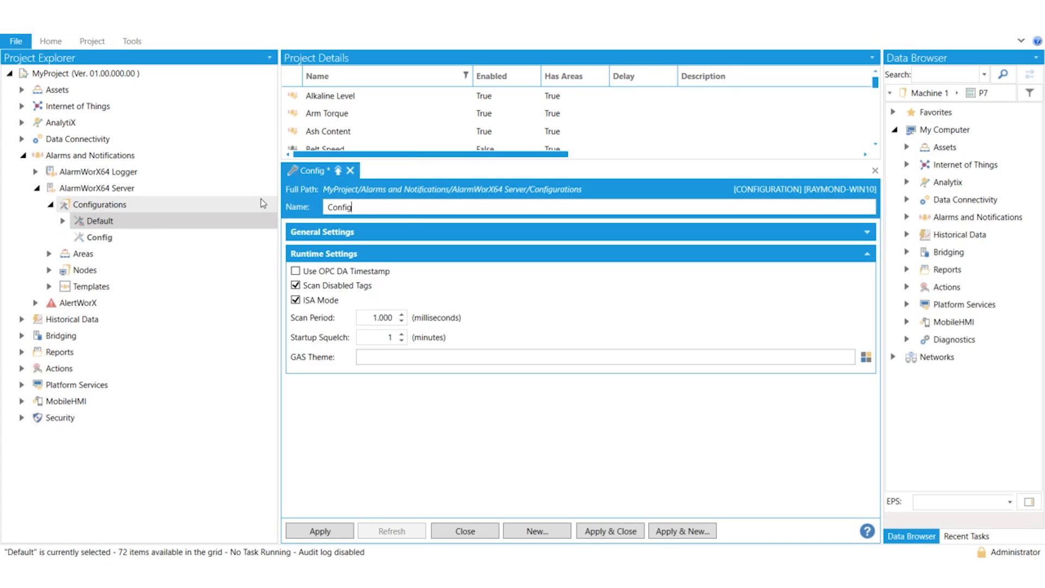
text(2)
click(321, 532)
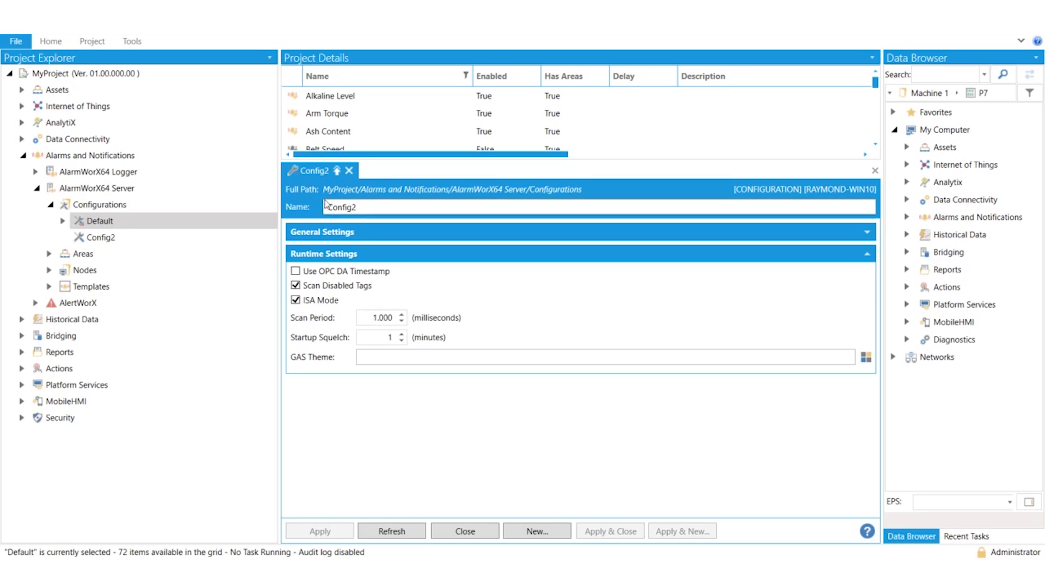
drag(359, 207, 320, 205)
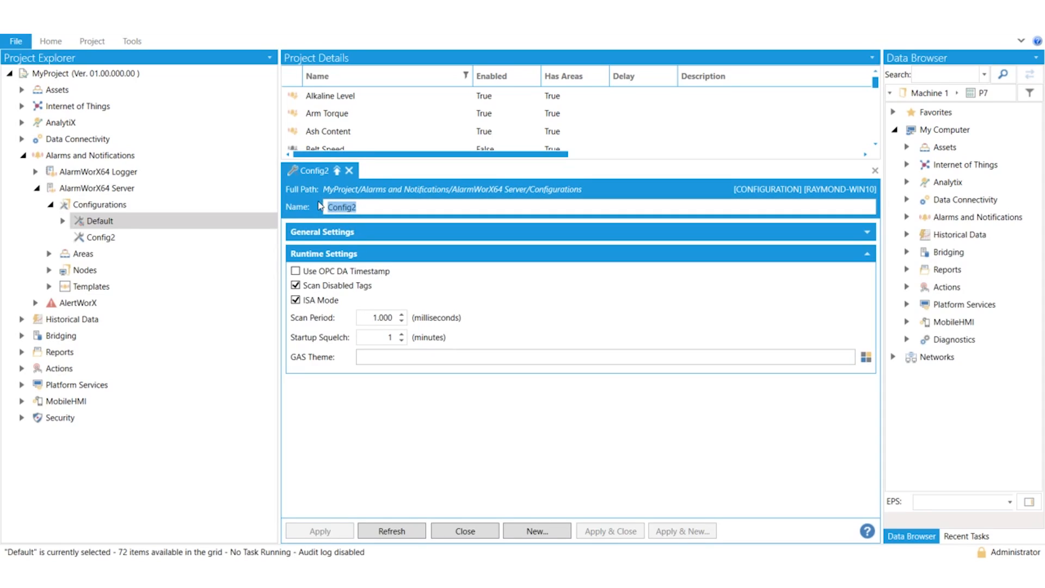
Add a new node named PC2, assign it the Config2 configuration, and apply it
click(50, 270)
right_click(83, 271)
click(124, 281)
drag(383, 207, 326, 207)
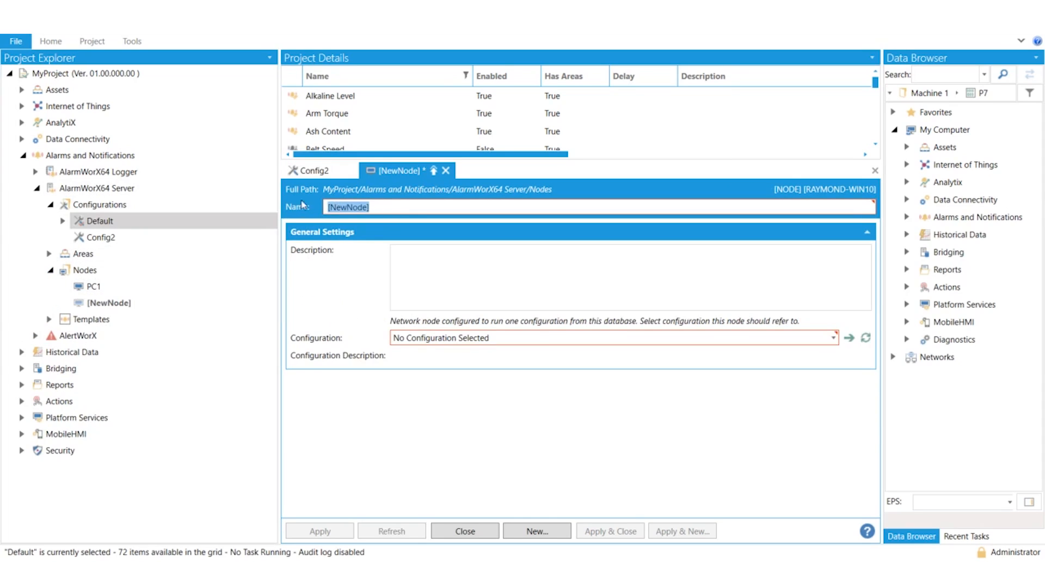
text(PC2)
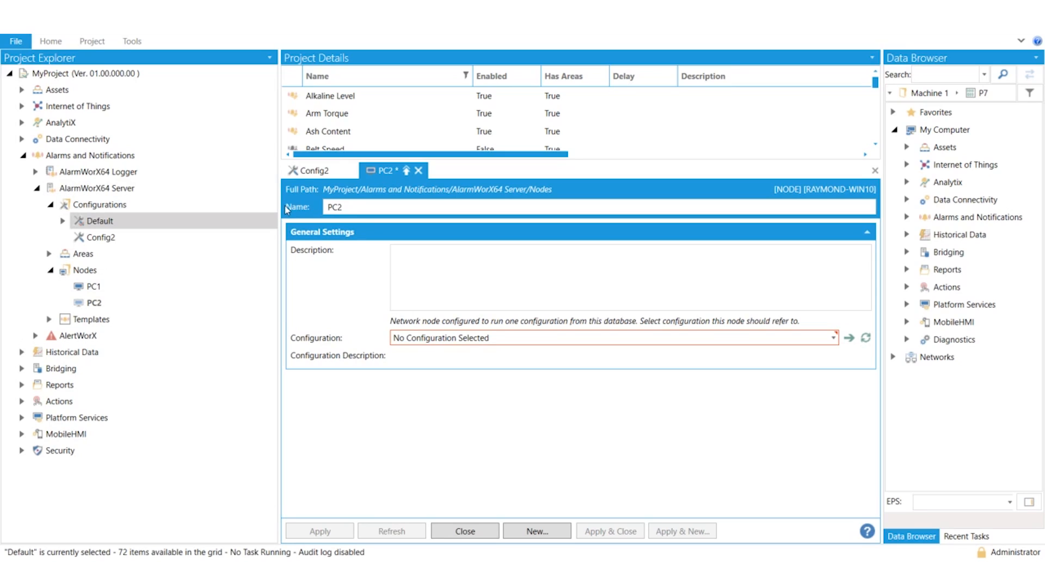
click(430, 342)
click(407, 374)
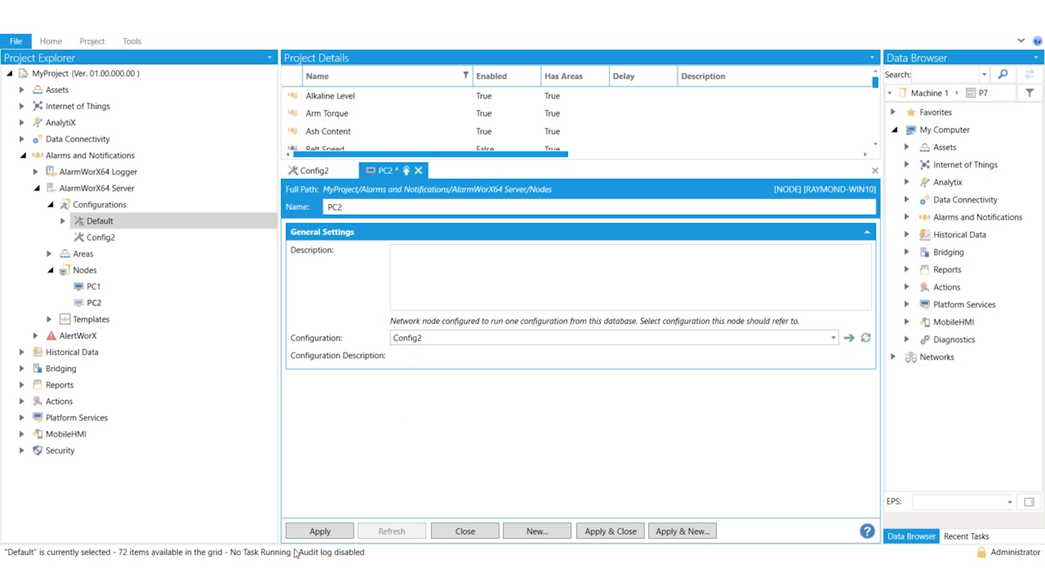
click(314, 534)
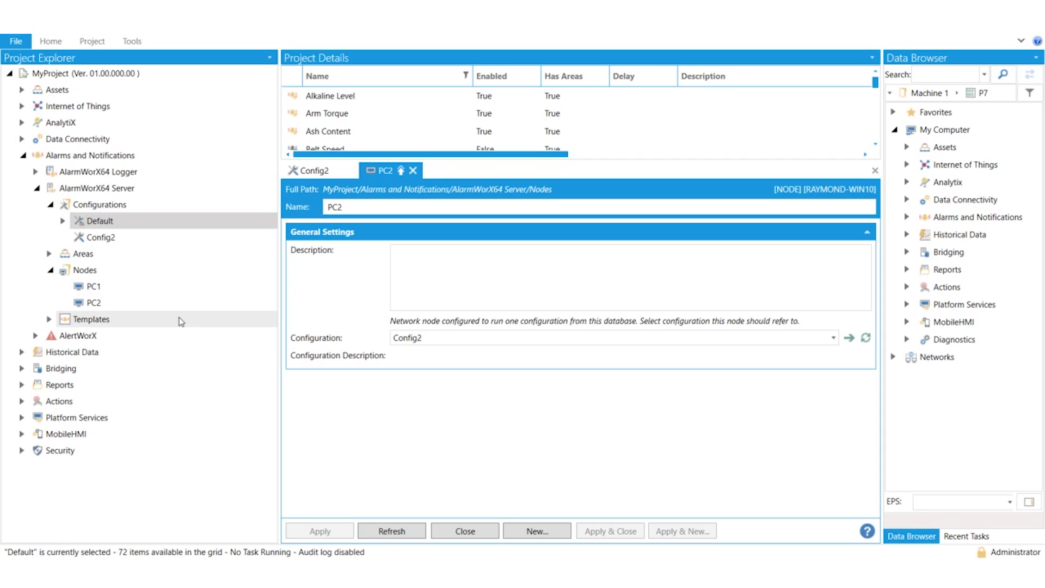
Review the PC2 node and the Config2 configuration it refers to, and collapse the configurations list
click(109, 304)
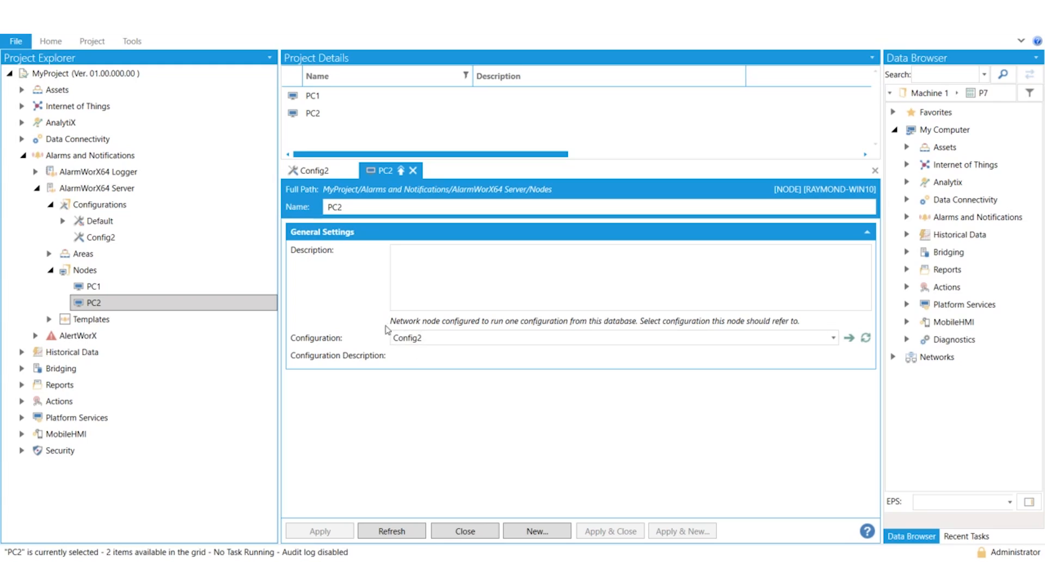
click(106, 238)
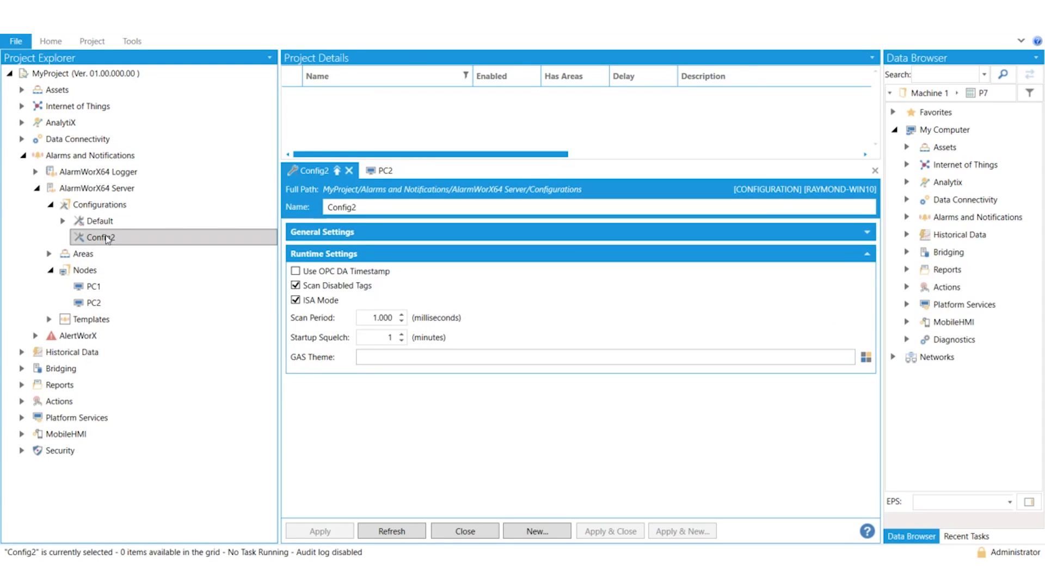
click(50, 205)
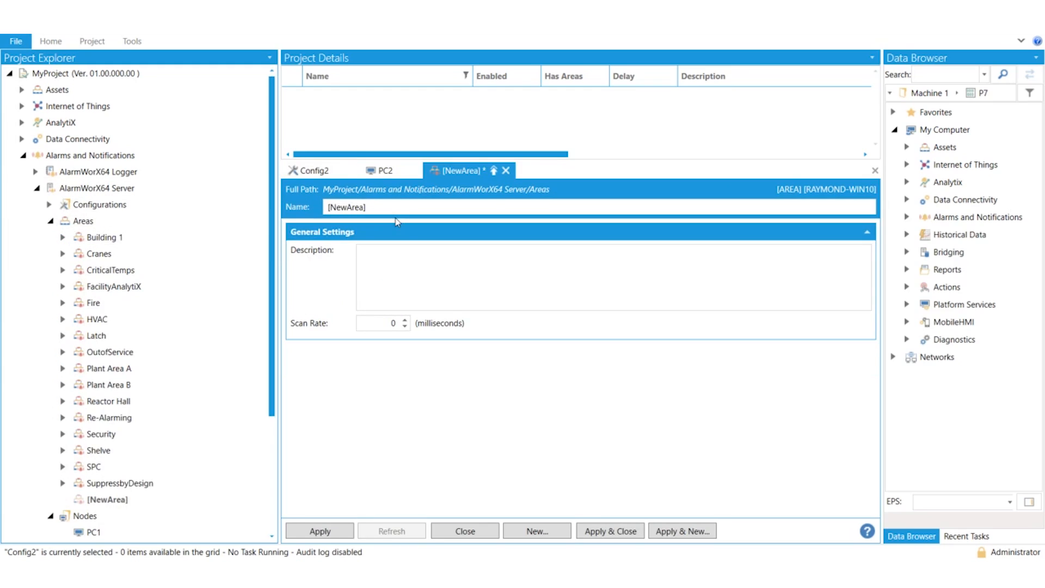
Add a new top-level alarm area named Refinery and apply it
click(382, 208)
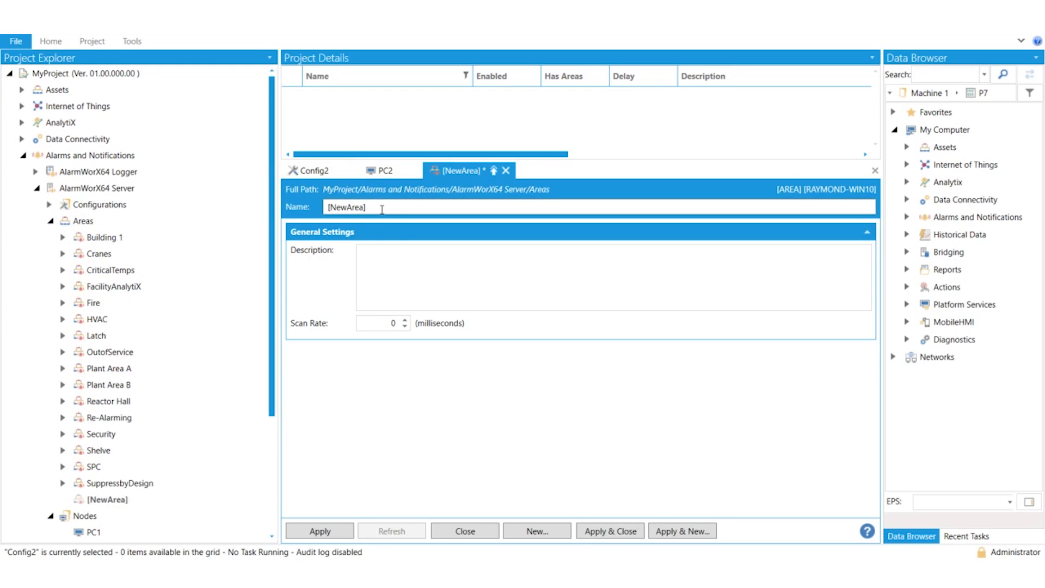
key(ctrl+a)
text(Refirery)
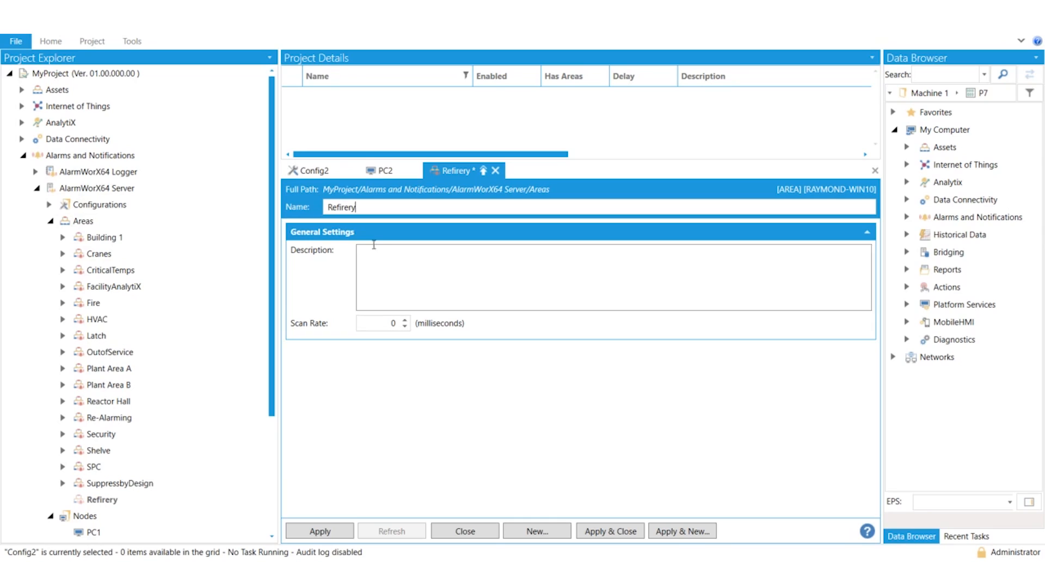
key(BackSpace)
key(BackSpace)
key(BackSpace)
key(BackSpace)
text(nery)
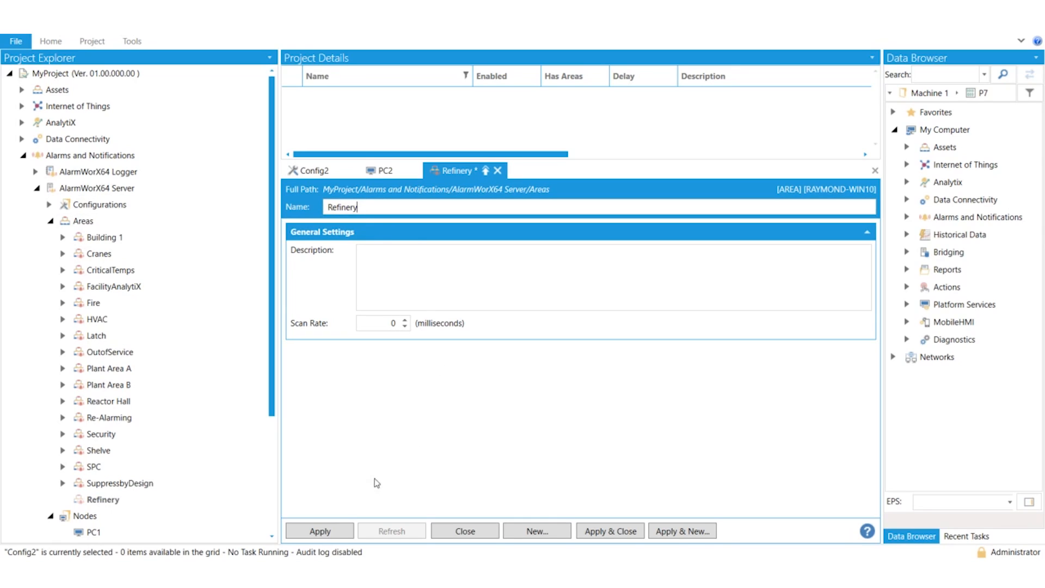
click(327, 530)
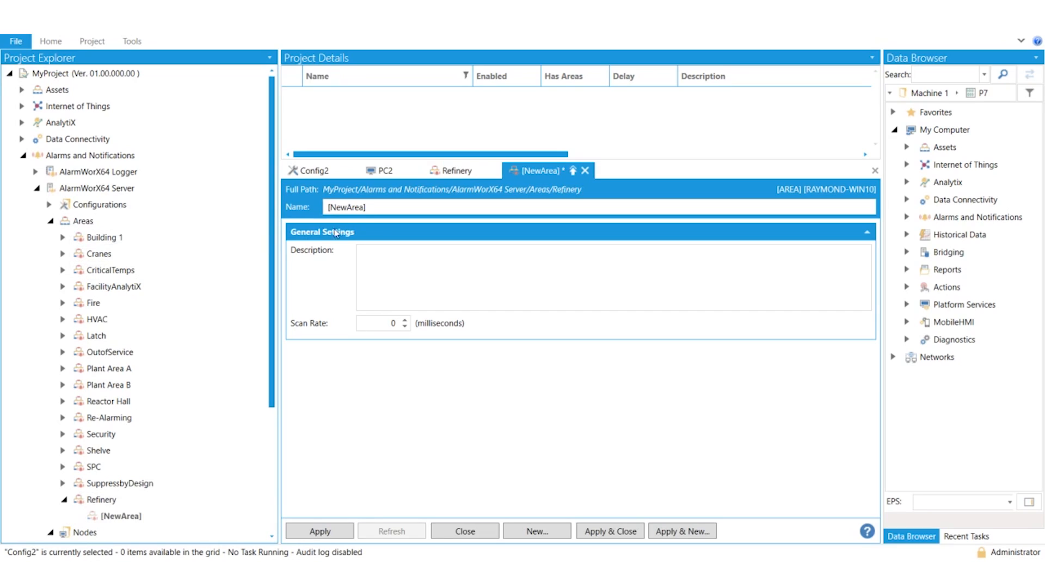
Add two sub-areas named Area A and Area B under the Refinery area, applying each
drag(386, 206, 297, 212)
text(Area A)
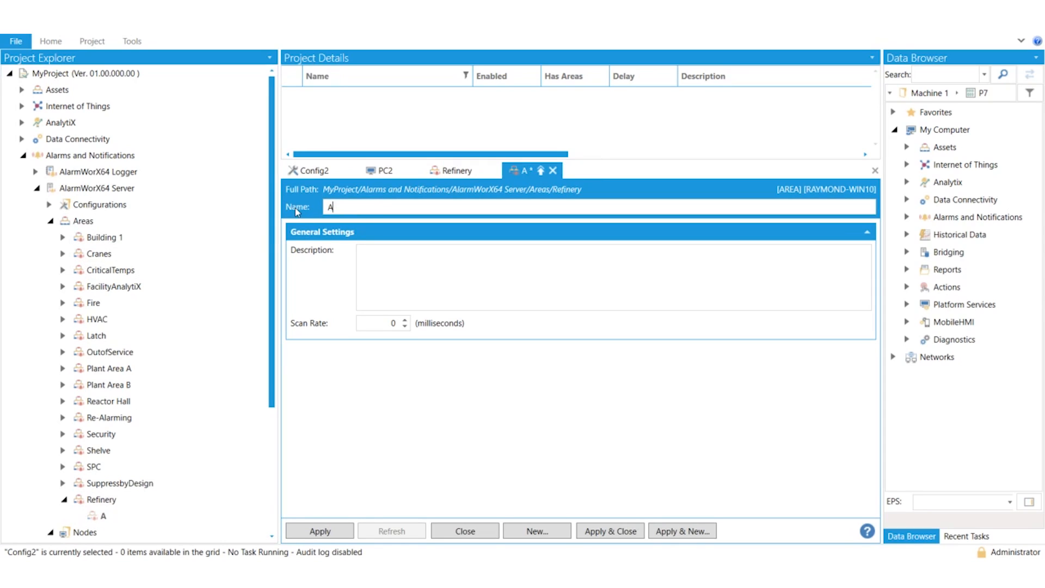
click(341, 533)
right_click(119, 500)
click(83, 270)
drag(368, 207, 285, 205)
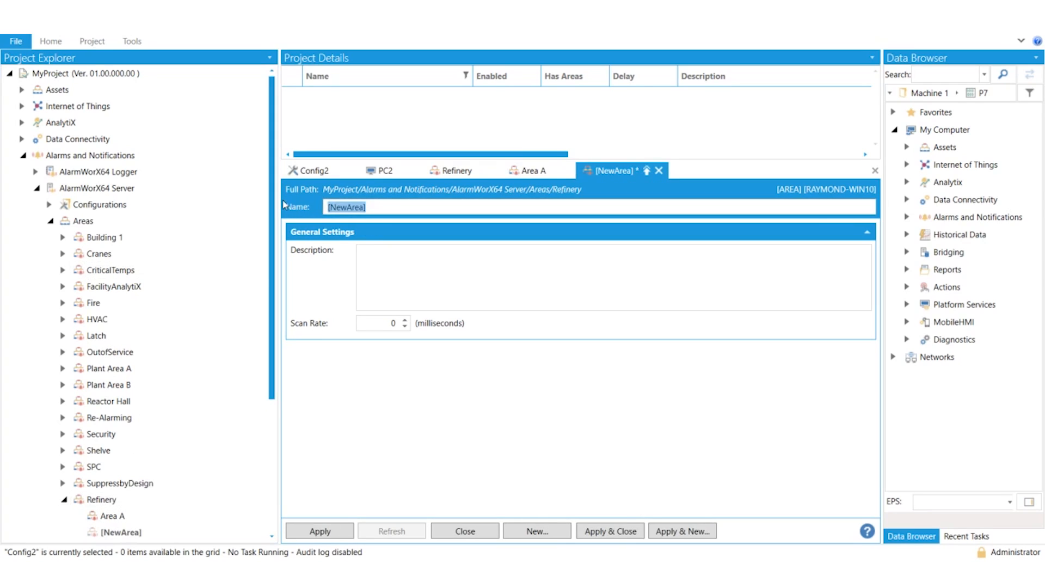
text(Area B)
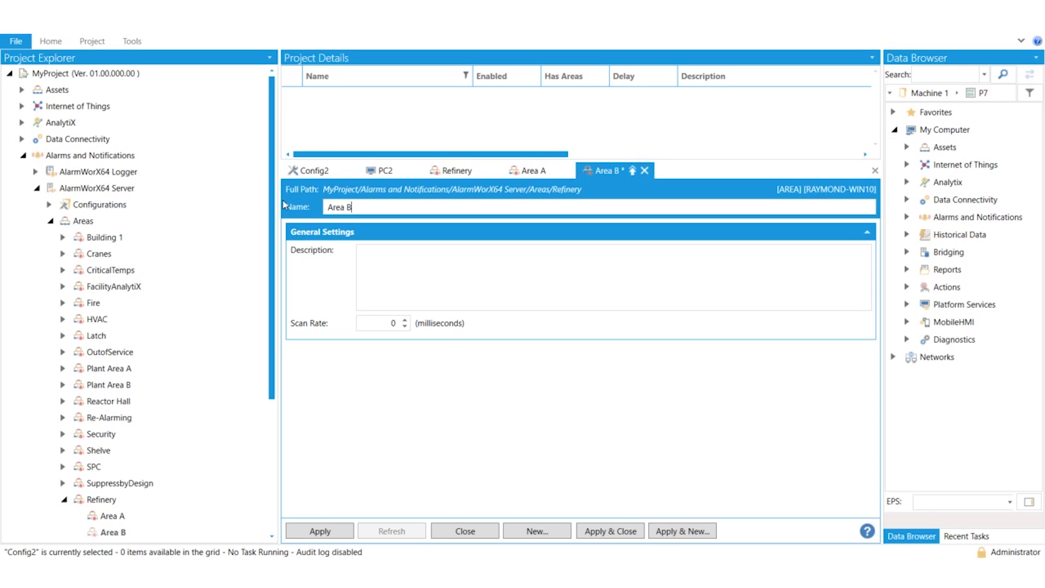
click(320, 531)
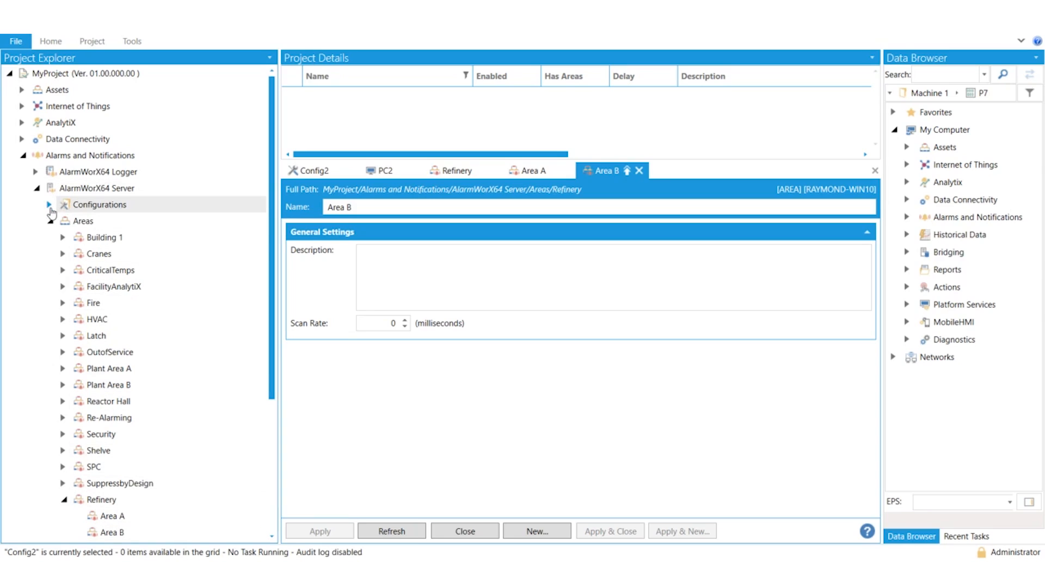
Add a new alarm tag named TANK under the Config2 configuration
click(49, 205)
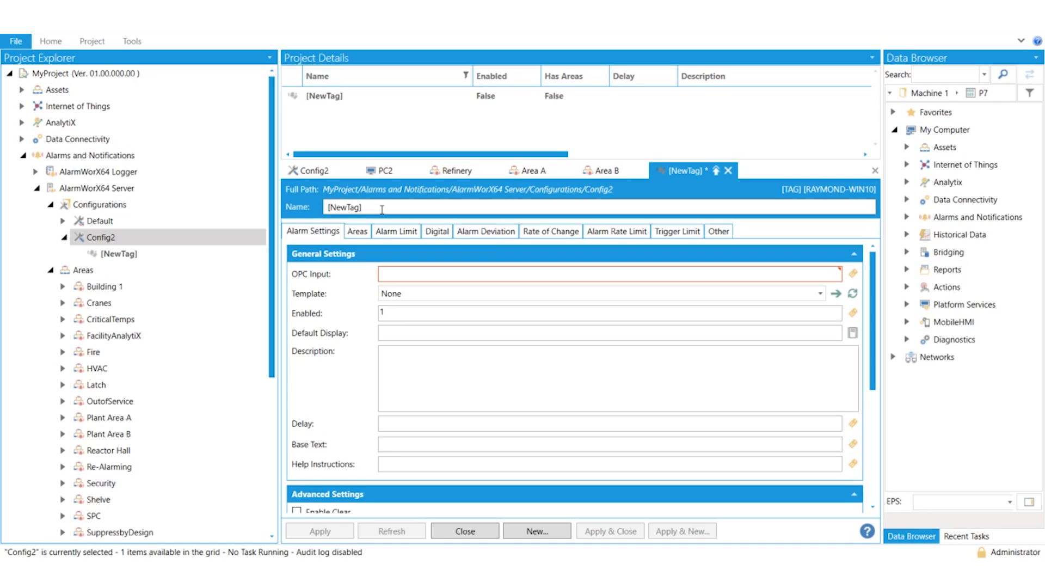
drag(382, 210, 277, 204)
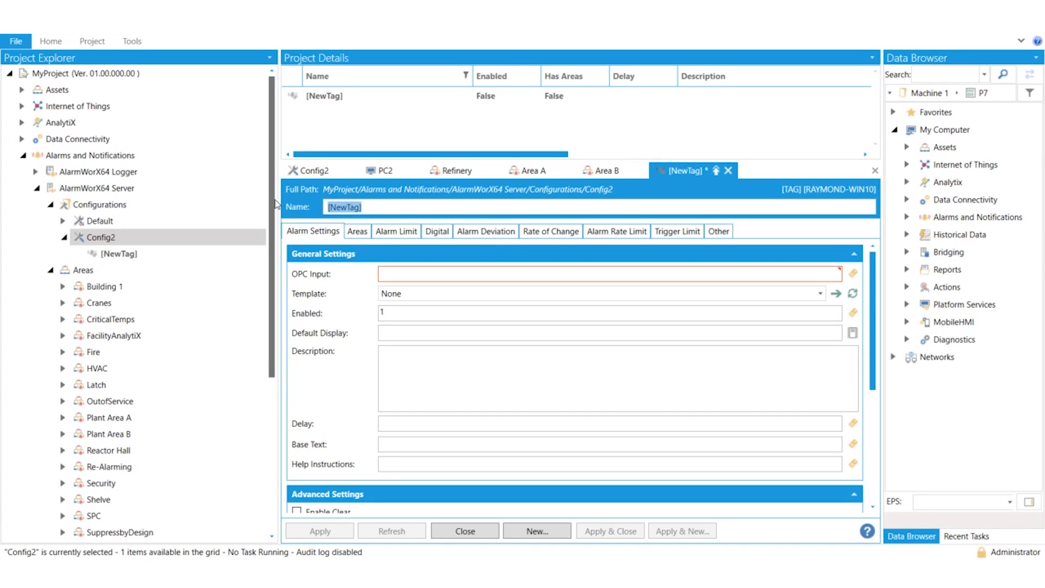
text(TANK)
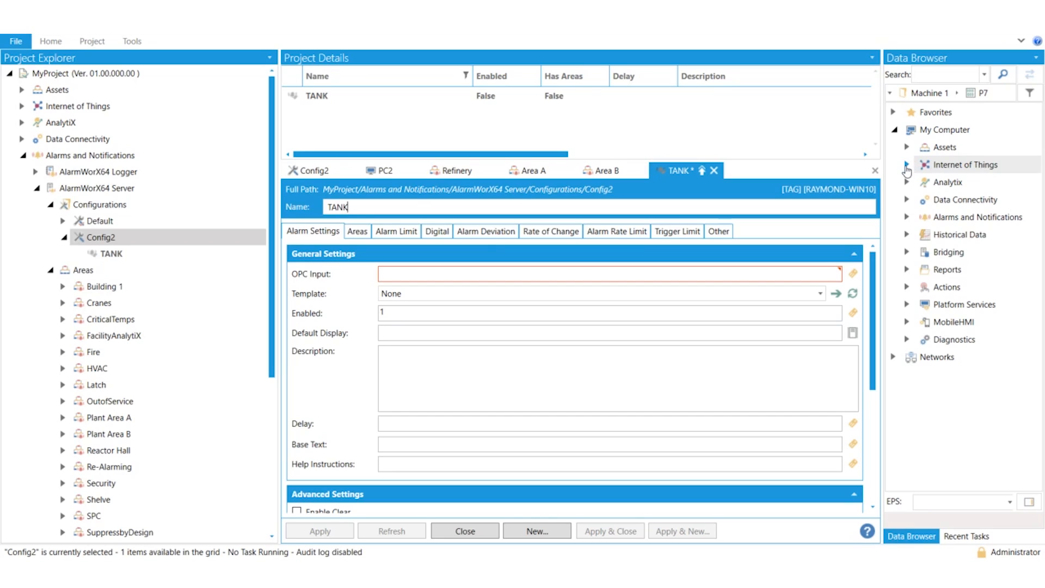
Assign the Modbus point FluidHeater Level1 as the TANK tag's OPC input
click(906, 200)
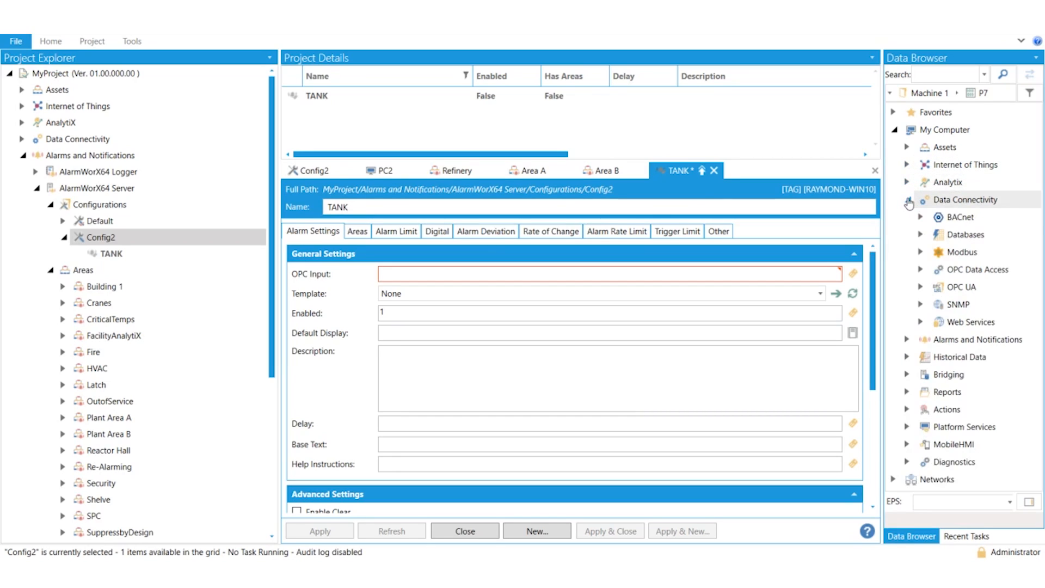
click(921, 252)
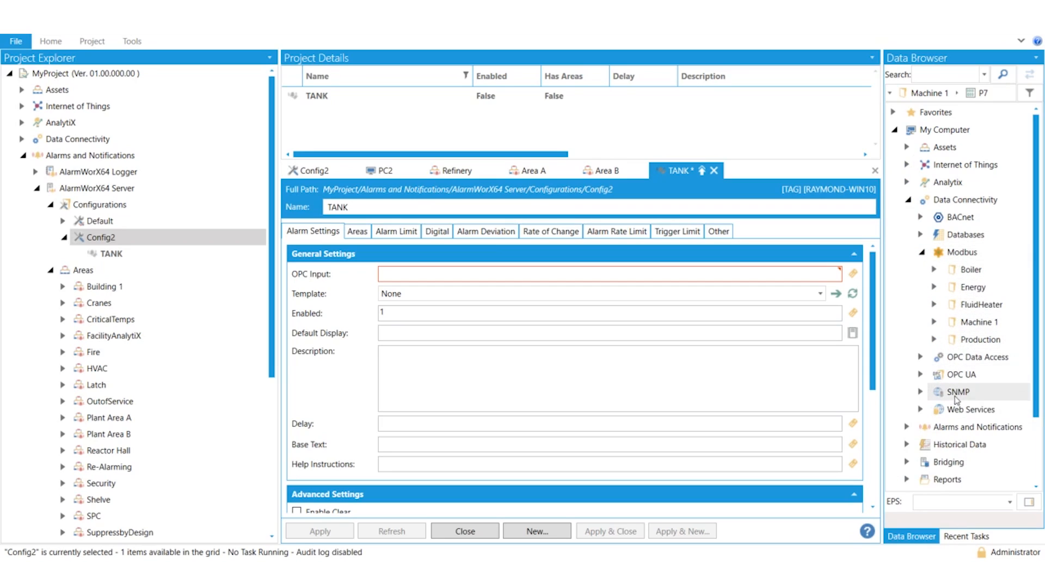
click(934, 306)
drag(980, 377, 636, 277)
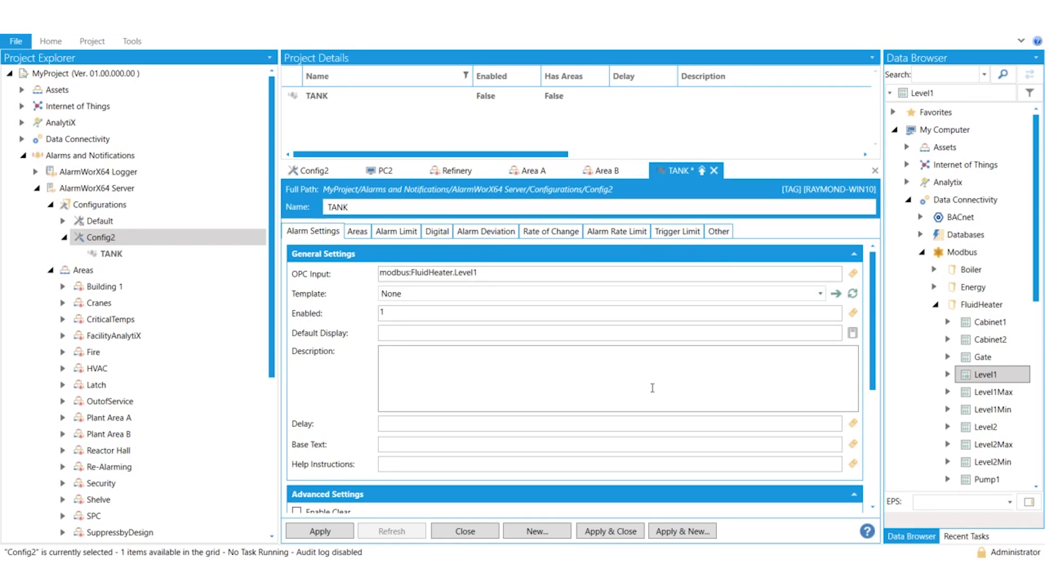
Try an Enabled value of 0 for the TANK tag, and restore it to 1
double_click(377, 318)
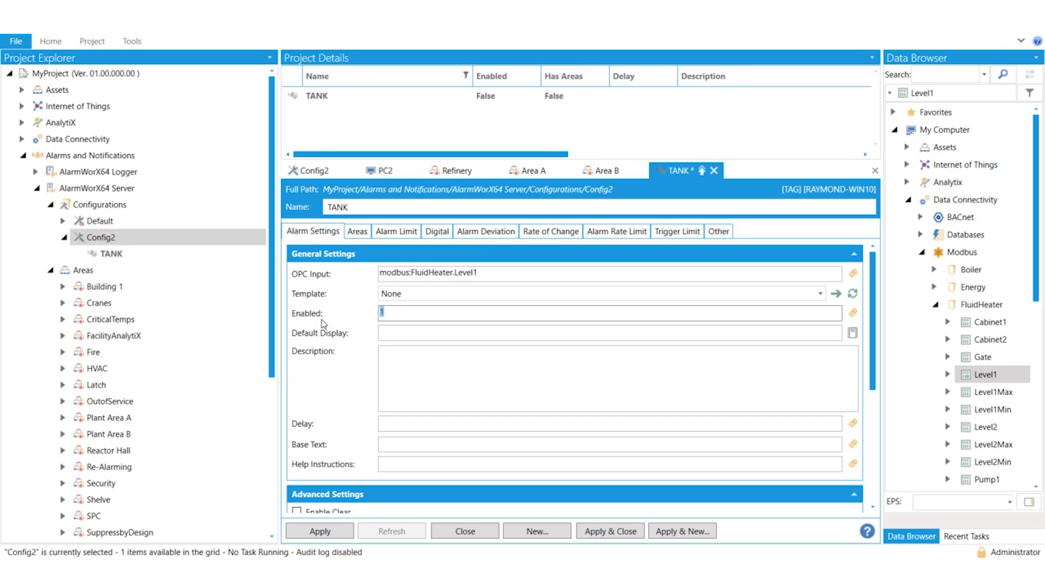
text(0)
key(BackSpace)
text(1)
Try alarm overview.gdfx as the TANK tag's default display
click(405, 333)
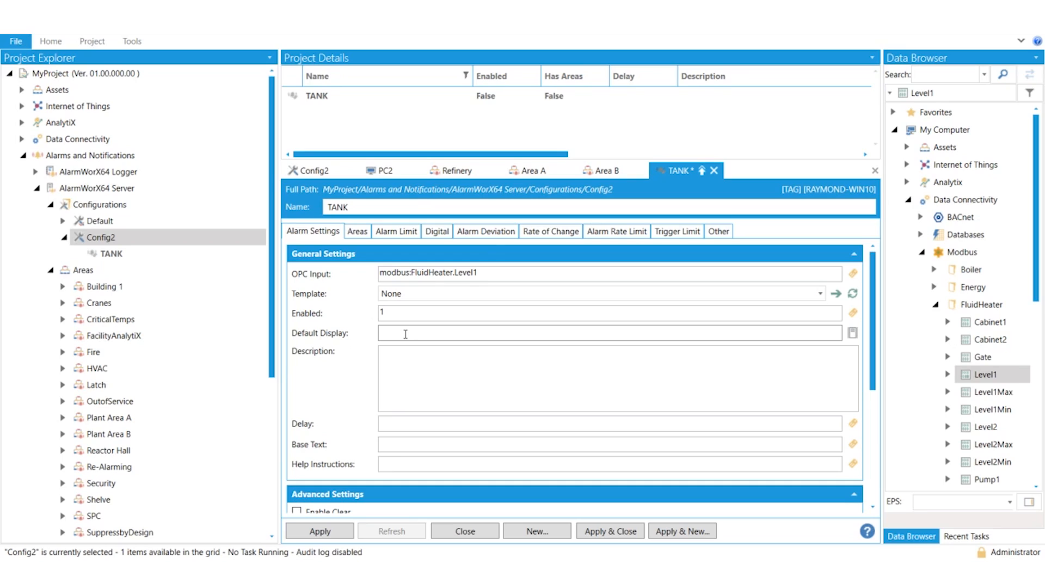
text(alarm overview.gdfx)
Clear the file path from the TANK tag's default display setting
click(462, 258)
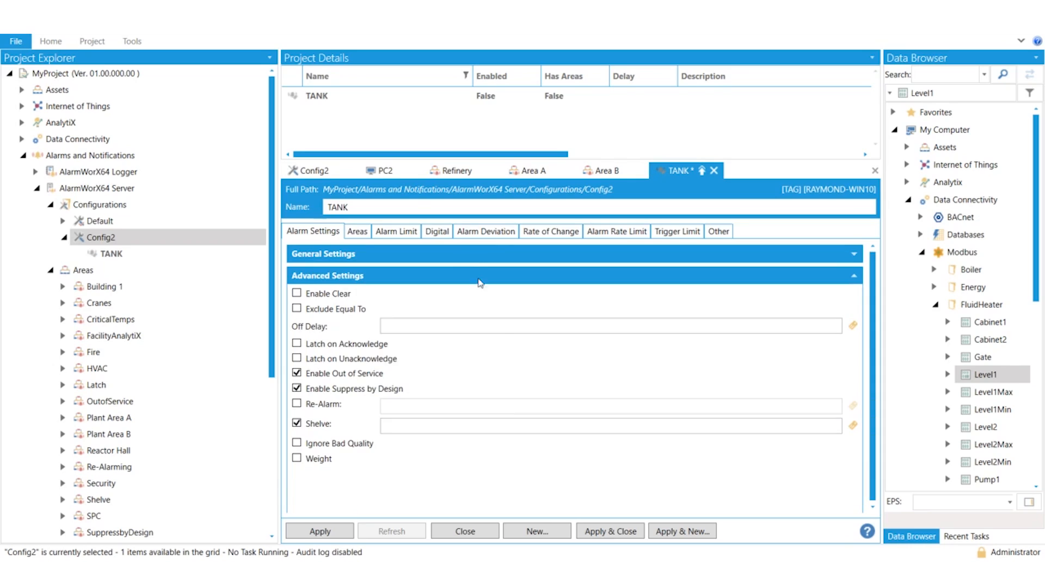
click(334, 262)
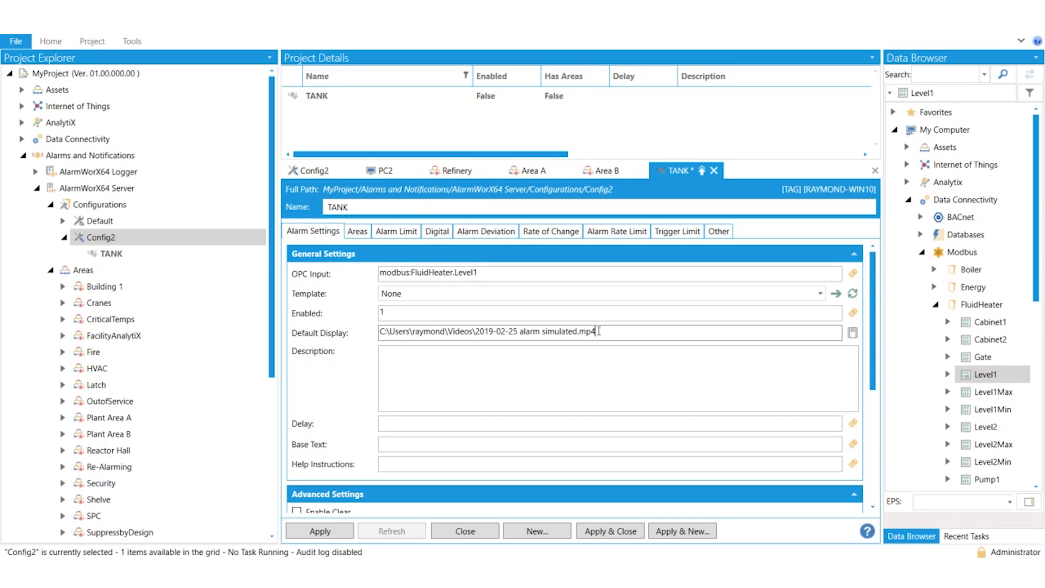
drag(598, 332, 314, 333)
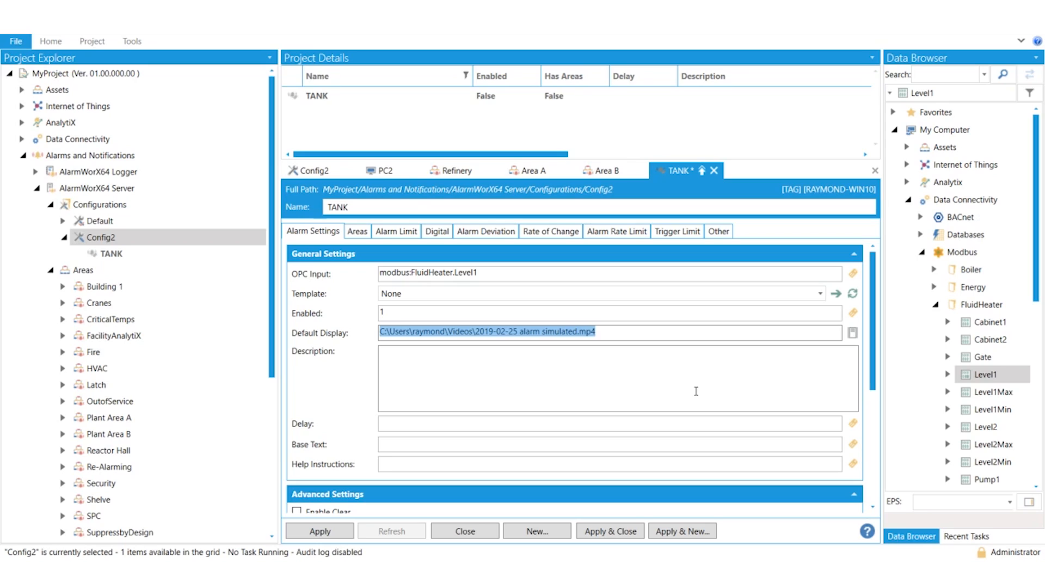
click(602, 332)
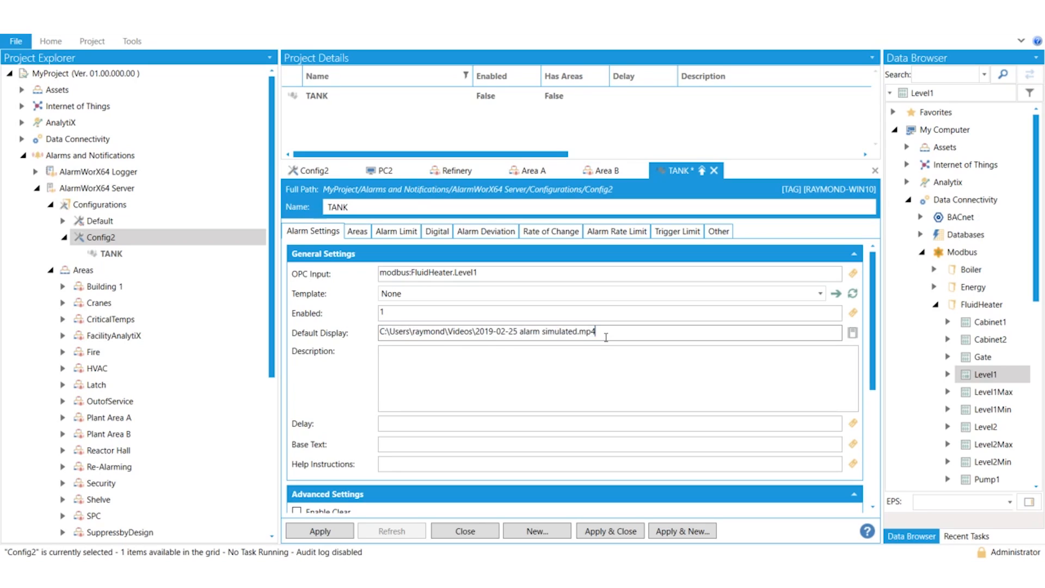
drag(601, 333, 372, 327)
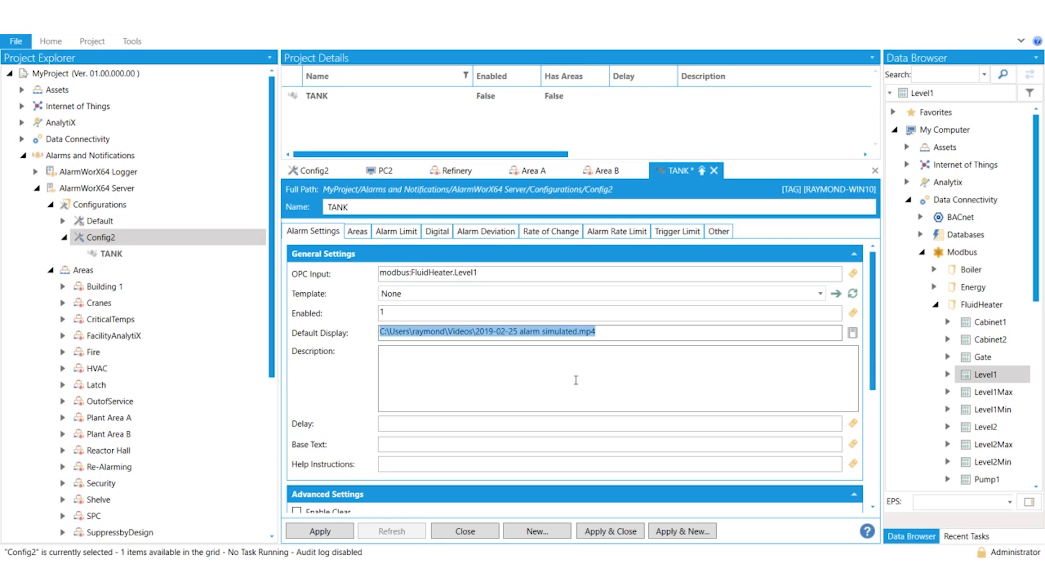
key(Delete)
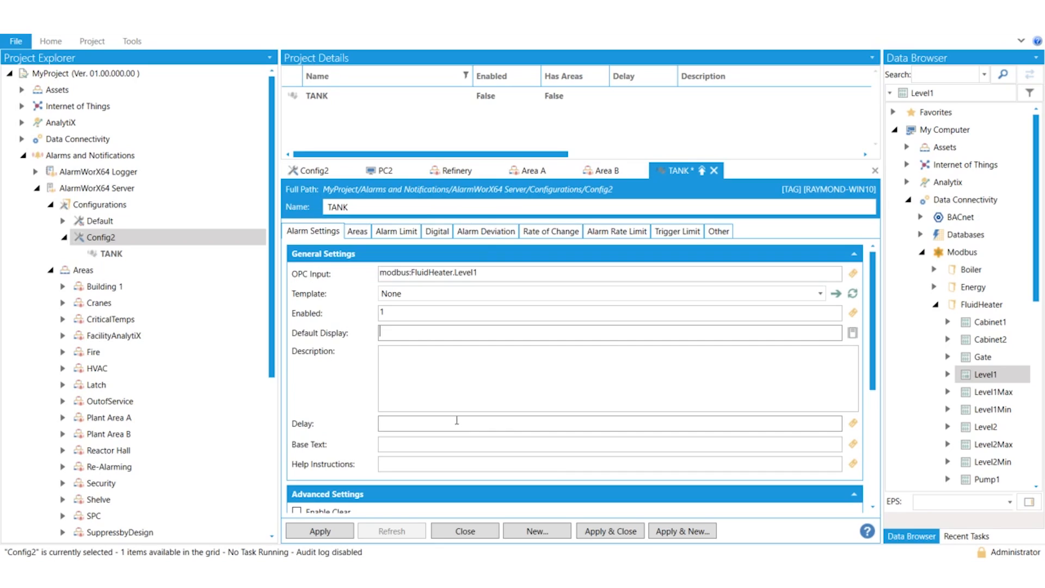
Try a delay of 10 for the TANK tag, and clear the delay again
scroll(446, 413, down, 1)
click(405, 393)
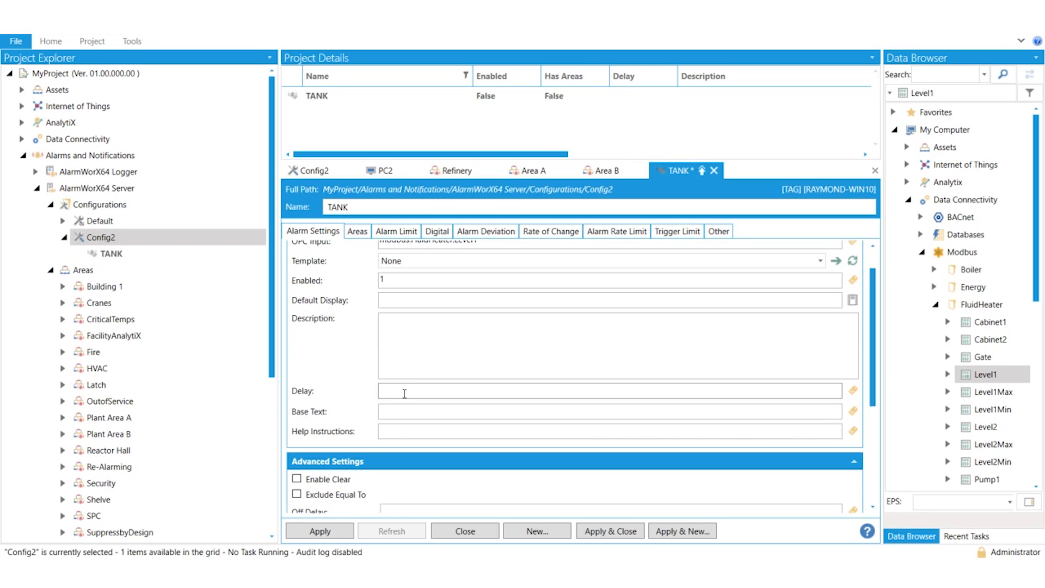
text(10)
click(408, 407)
drag(397, 390, 356, 390)
key(BackSpace)
Set the TANK tag's base text to "TANK ID 123"
click(395, 412)
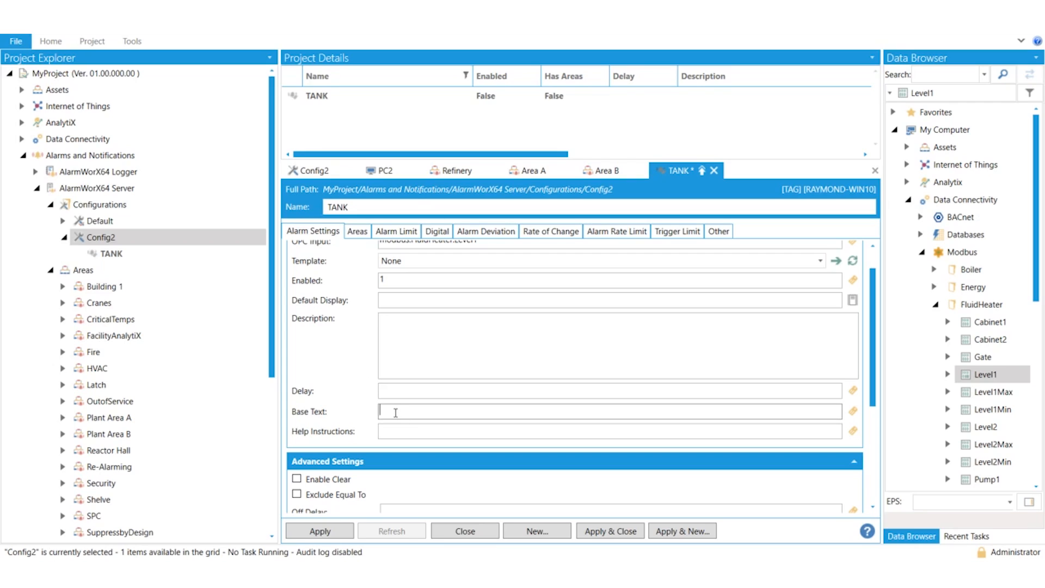
text(TANK ID123)
drag(428, 411, 383, 410)
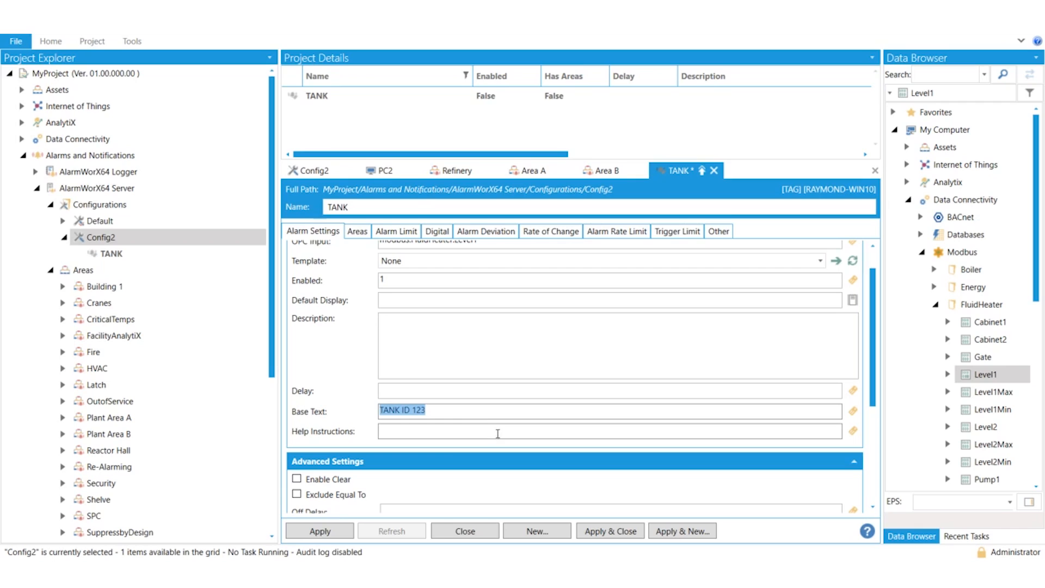
Enter "Check the pumps and valves before continuing operations" as the TANK tag's help instructions
click(402, 434)
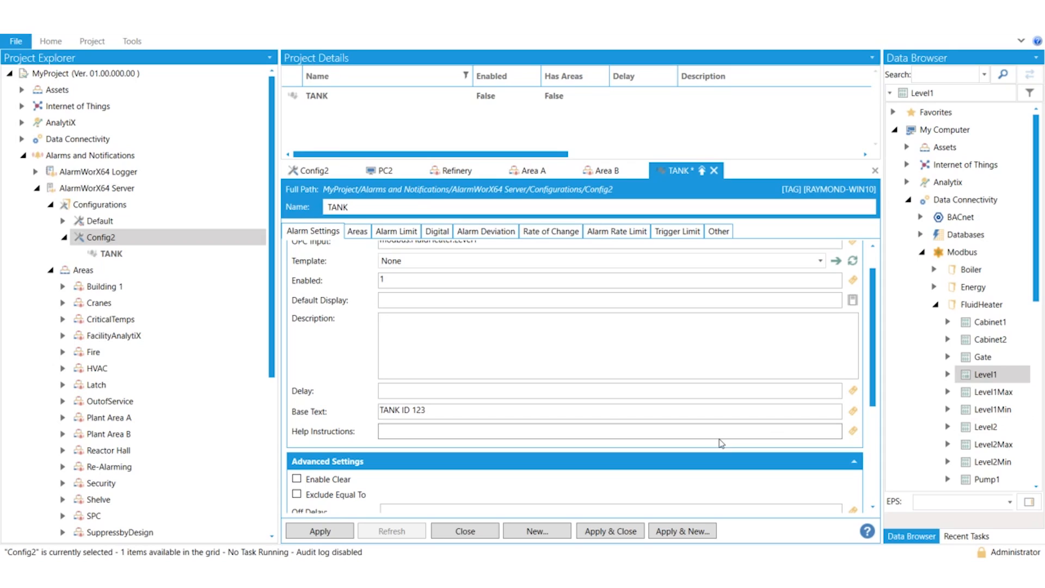
text(Check the pumps and valves before continuing operations)
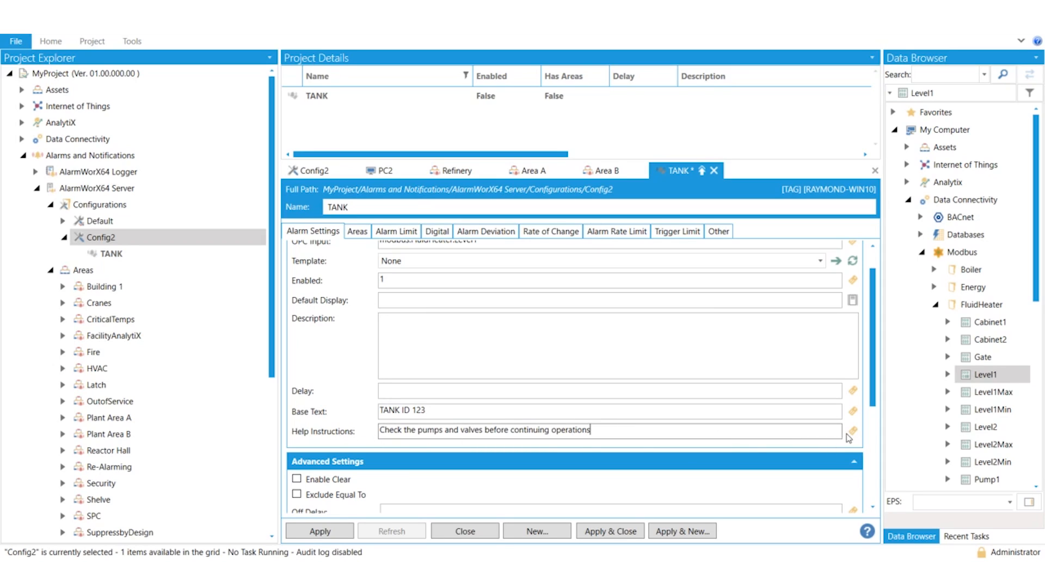
Wrap the help instructions text in a leading /+ and a trailing +/ marker
click(598, 429)
text(+/)
click(380, 429)
text(/+)
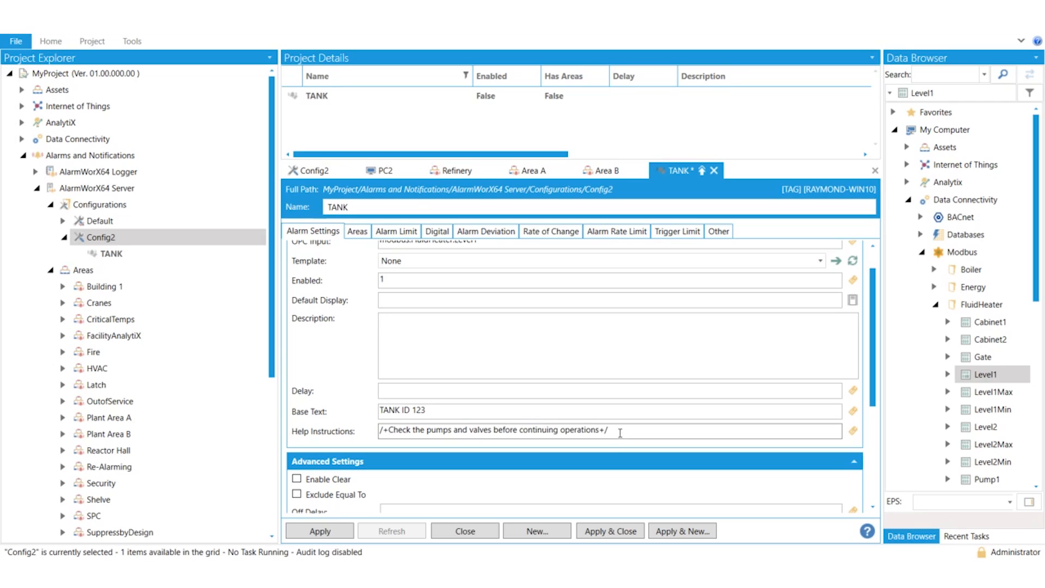
Remove the /+ and +/ markers around the help instructions text
drag(622, 430, 365, 420)
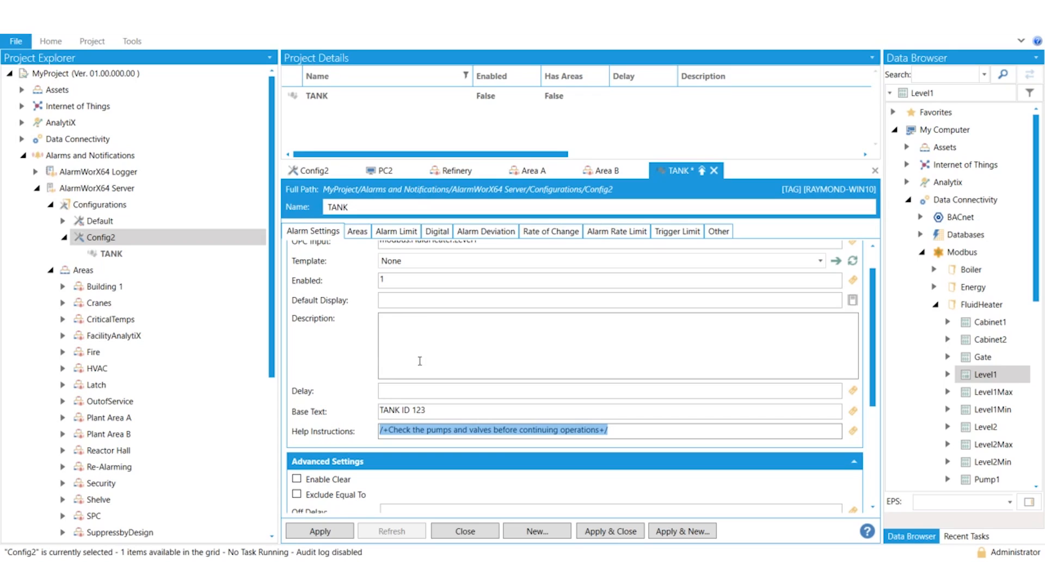
drag(621, 431, 380, 433)
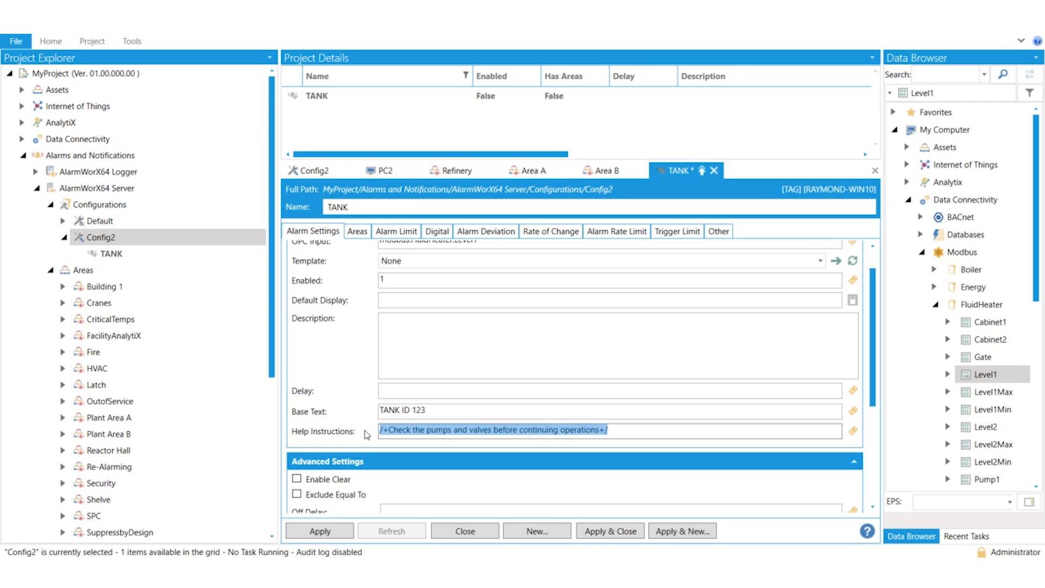
click(620, 431)
key(BackSpace)
key(BackSpace)
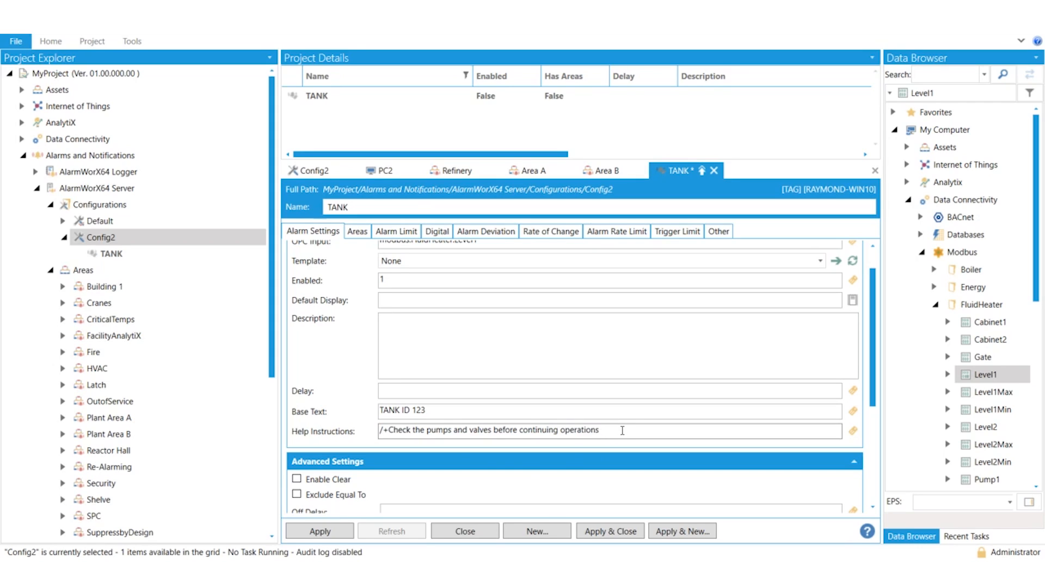
click(391, 431)
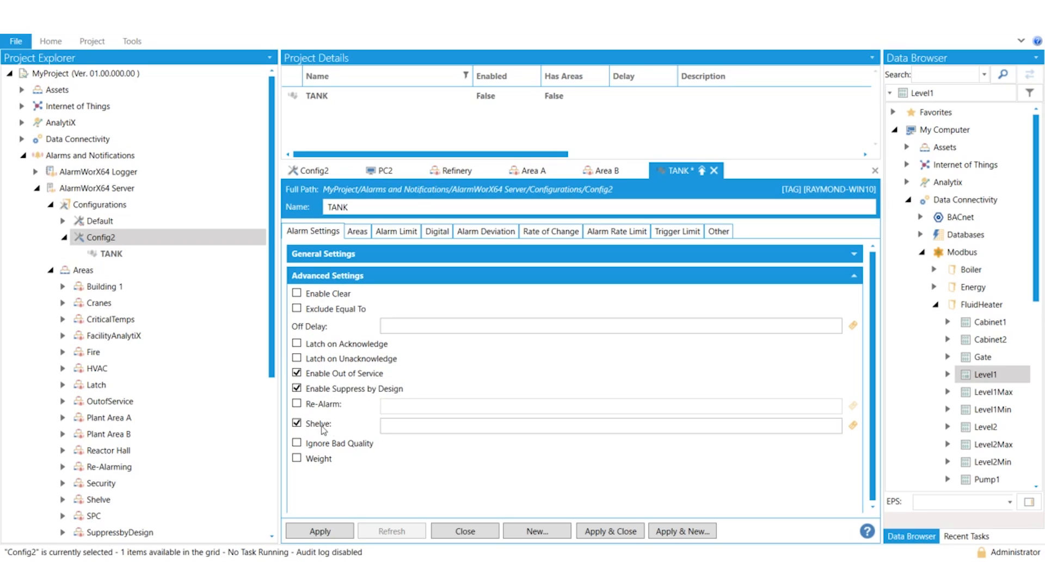
Try enabling Re-Alarm in the advanced settings with a value of 45, and disable it again
click(296, 404)
click(387, 406)
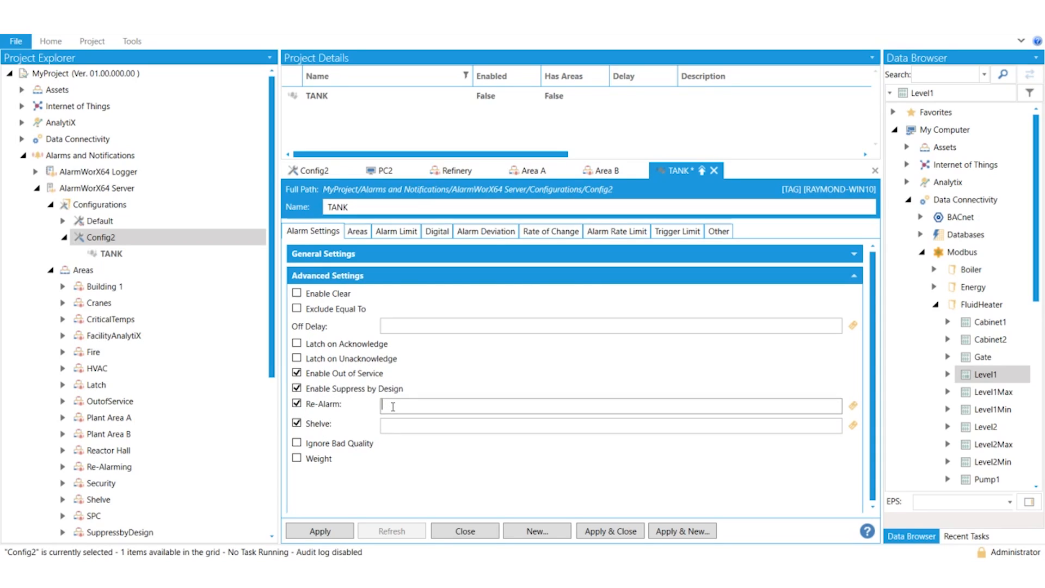
text(45)
click(297, 404)
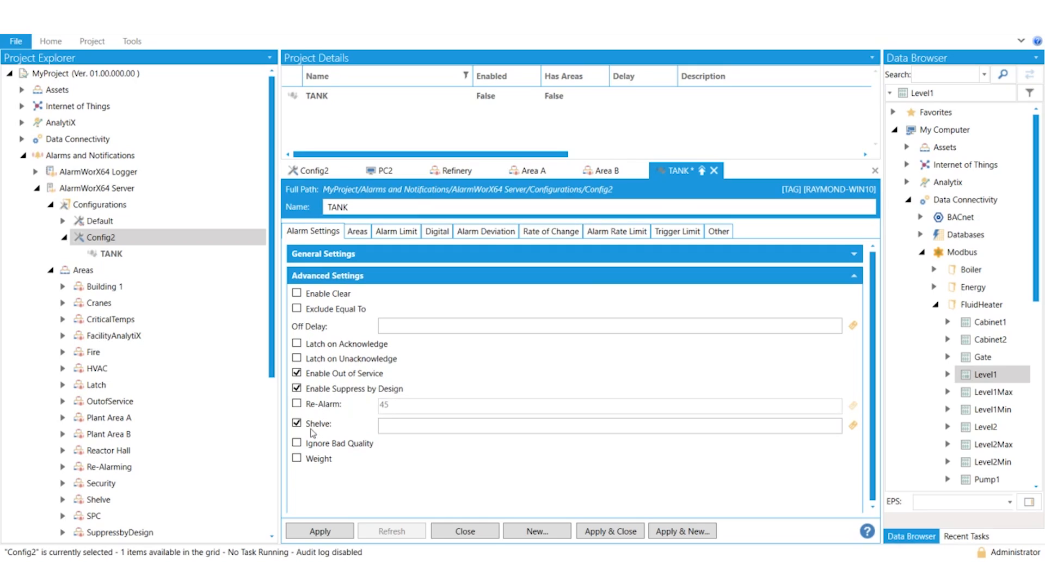
Try a Shelve value of 60 in the advanced settings, and clear it again
click(389, 427)
text(60)
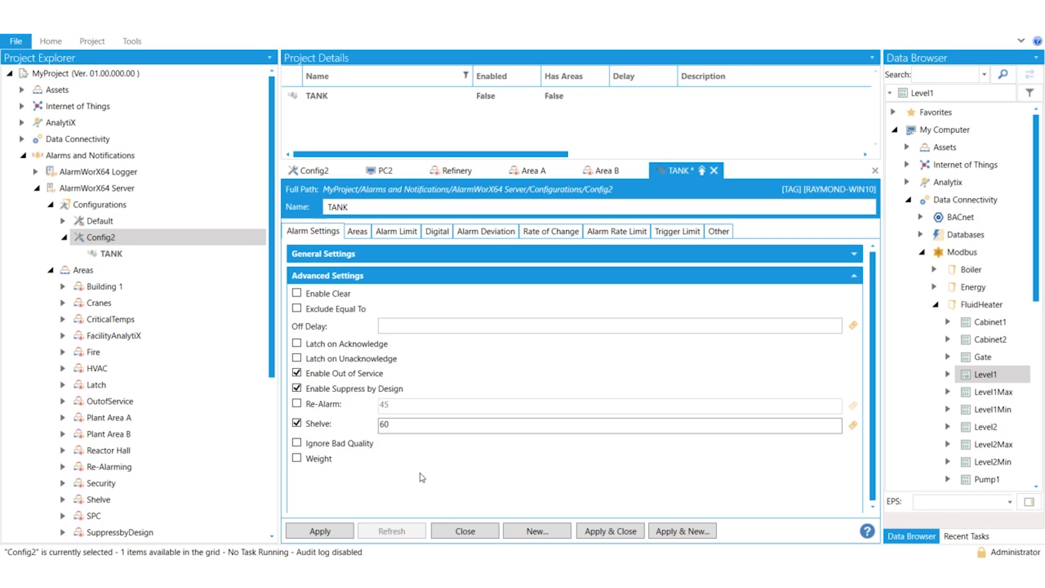
drag(408, 428, 341, 434)
key(BackSpace)
Associate the TANK tag with the Refinery/Area A area and apply the tag
click(357, 231)
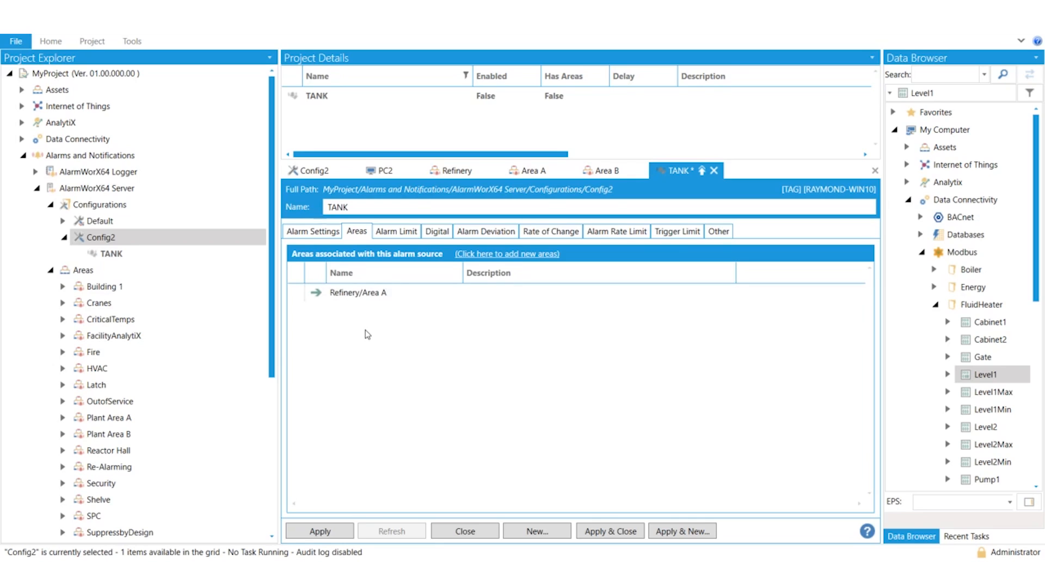
click(324, 531)
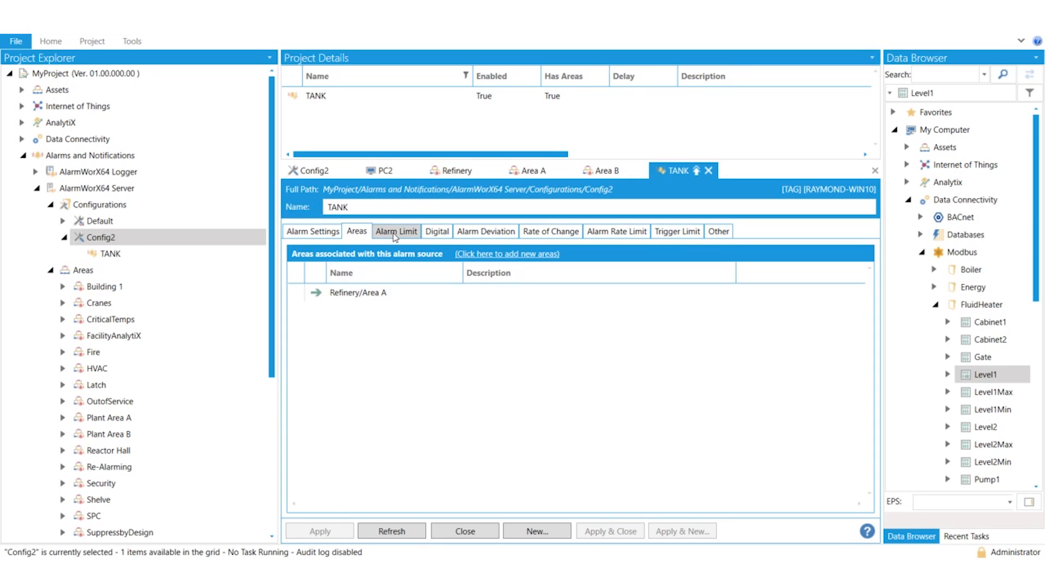